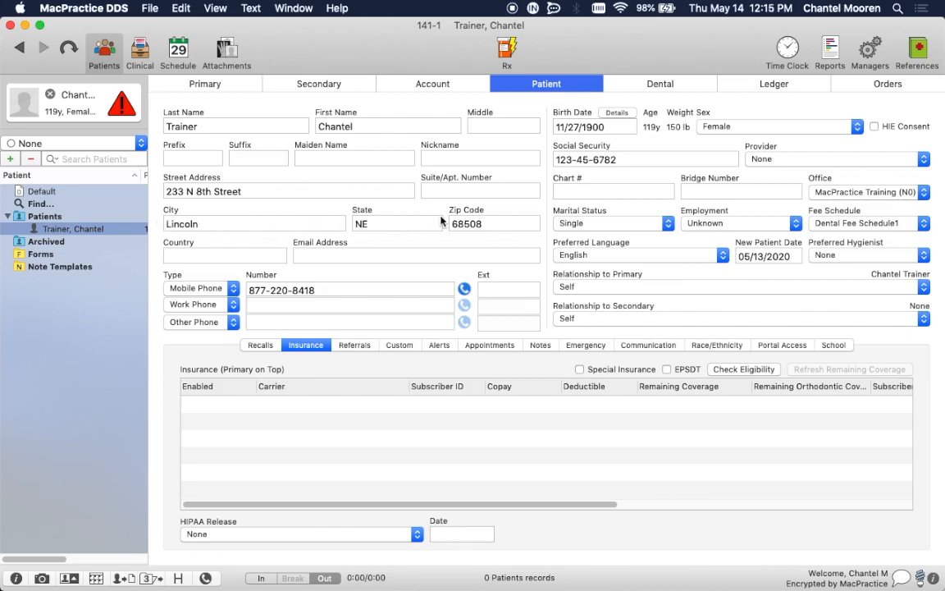
Check the patient's phone number, birth date and sex in the demographics, and open the patient's clinical record.
{"action": "left_click", "coordinate": [326, 291]}
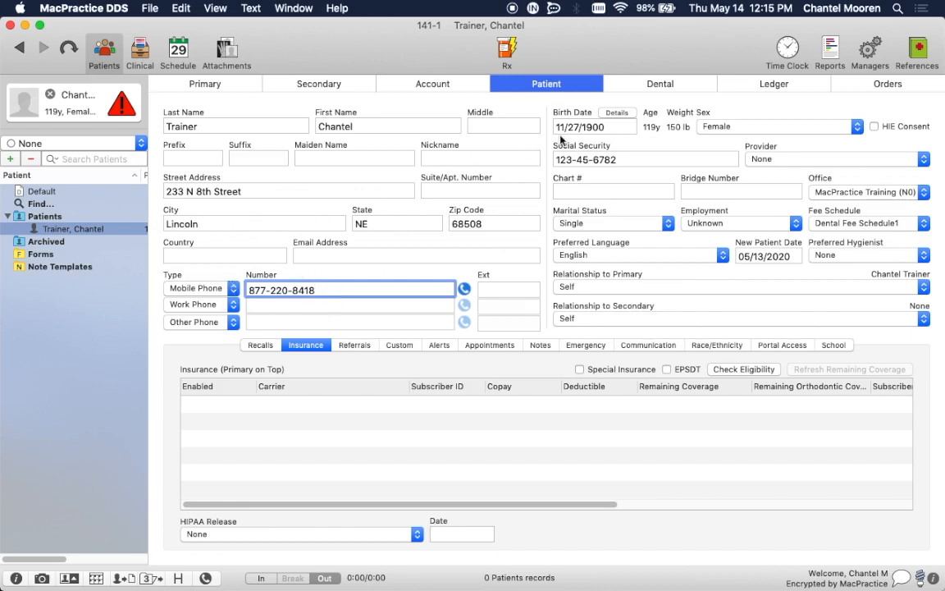
{"action": "left_click", "coordinate": [617, 128]}
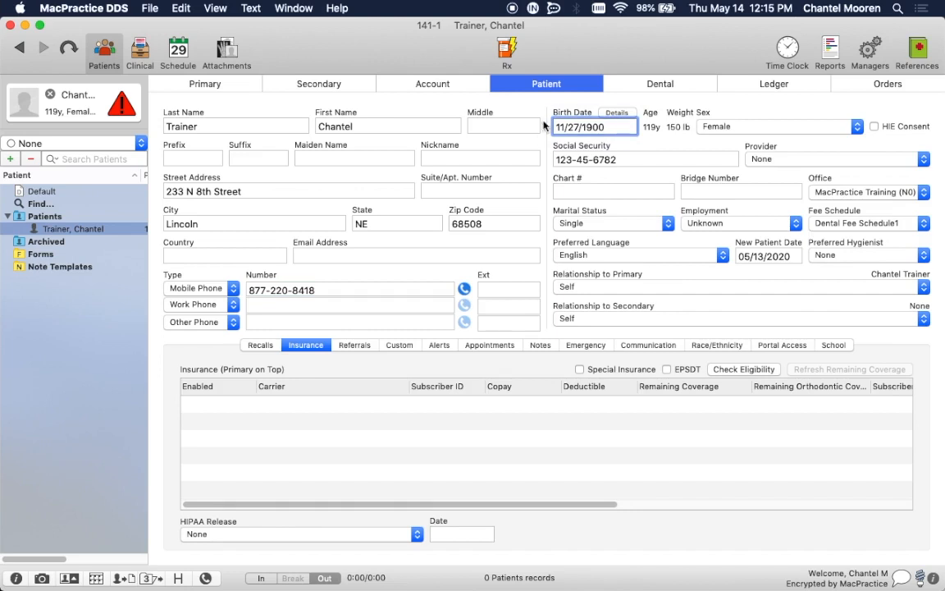
{"action": "left_click", "coordinate": [710, 126]}
{"action": "left_click", "coordinate": [713, 129]}
{"action": "left_click", "coordinate": [137, 51]}
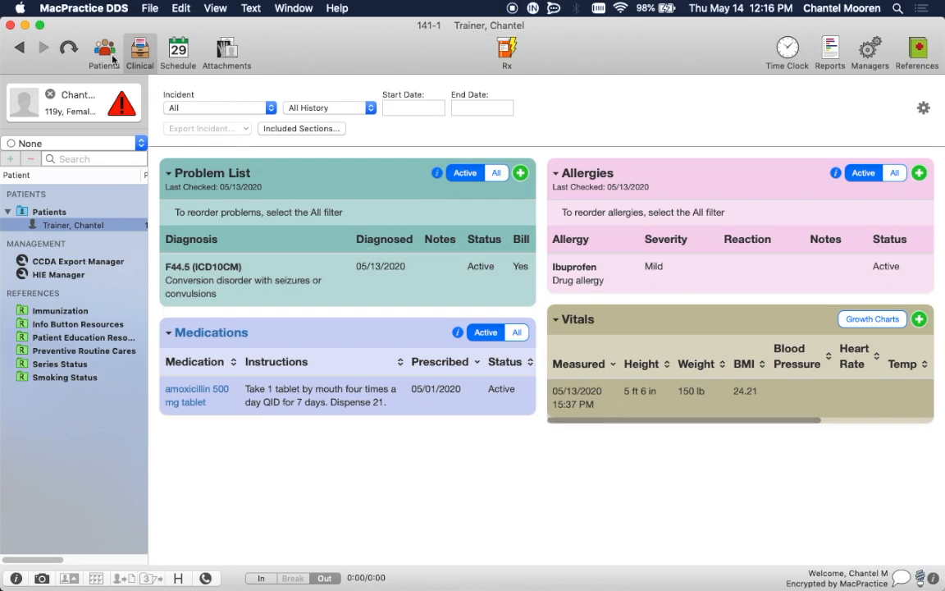
Check the Coding preferences for problems, medications and allergies, and close the preferences.
{"action": "left_click", "coordinate": [82, 10]}
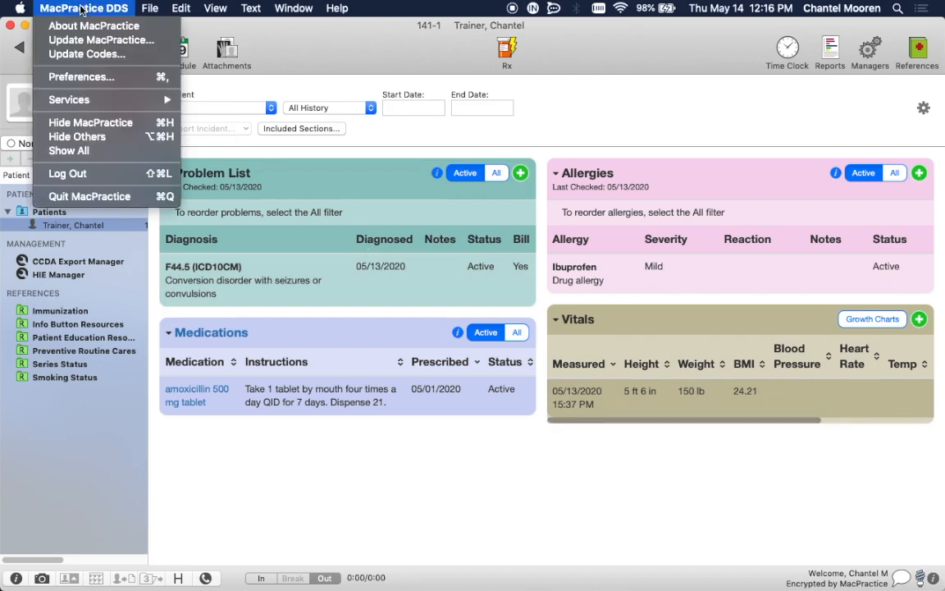
{"action": "left_click", "coordinate": [68, 79]}
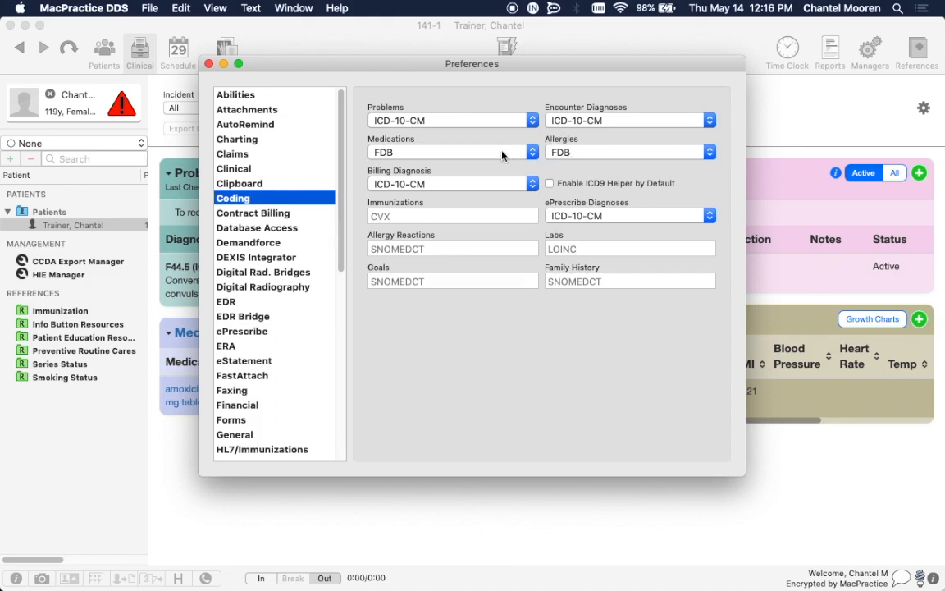
{"action": "left_click", "coordinate": [209, 64]}
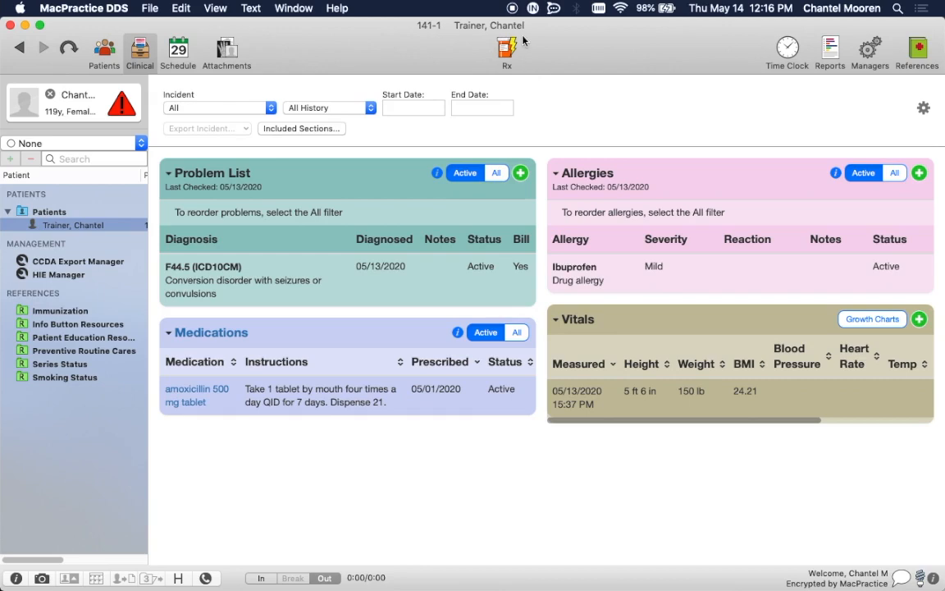
Customize the toolbar by placing the Rx item in its middle section.
{"action": "right_click", "coordinate": [449, 47]}
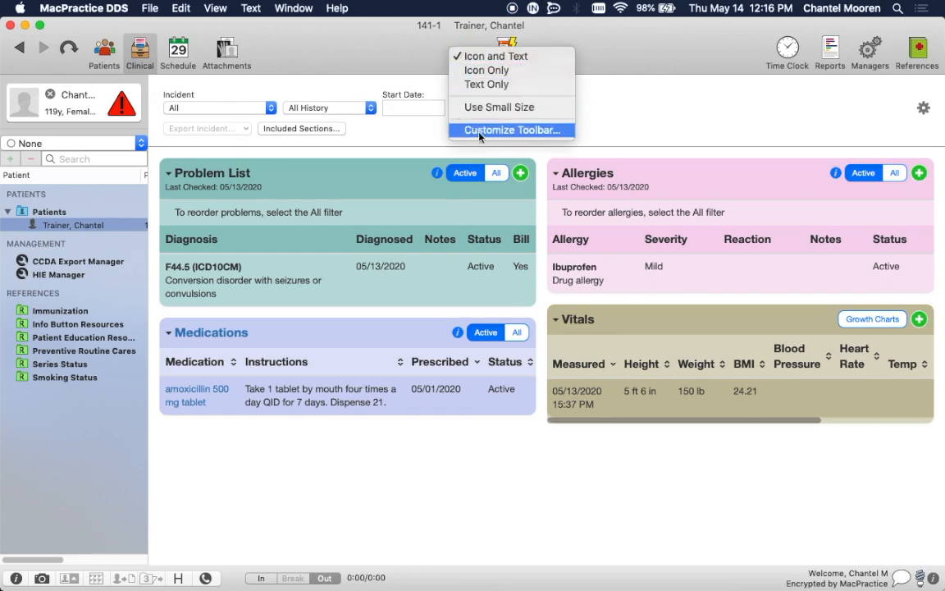
{"action": "left_click", "coordinate": [508, 131]}
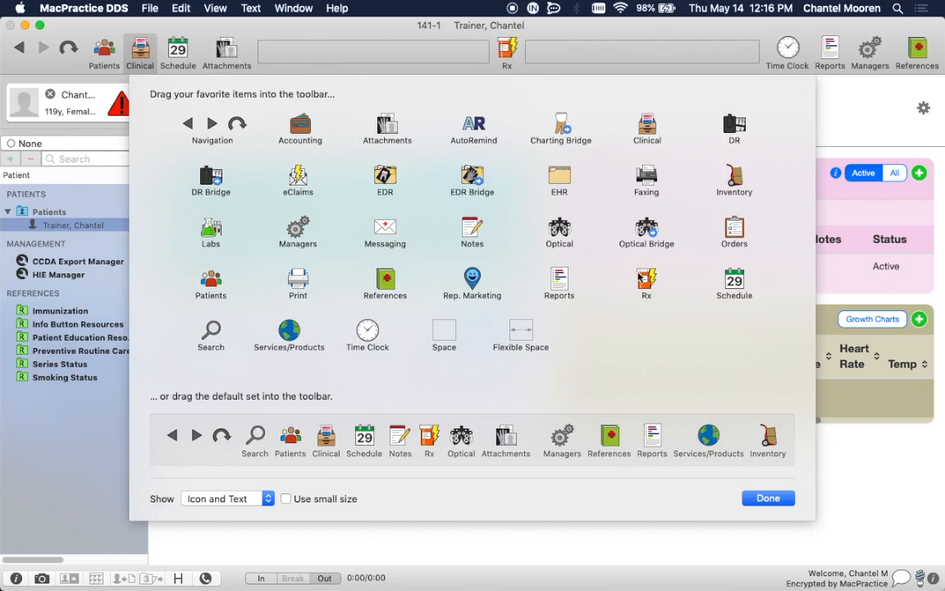
{"action": "left_click_drag", "start_coordinate": [647, 281], "coordinate": [510, 58]}
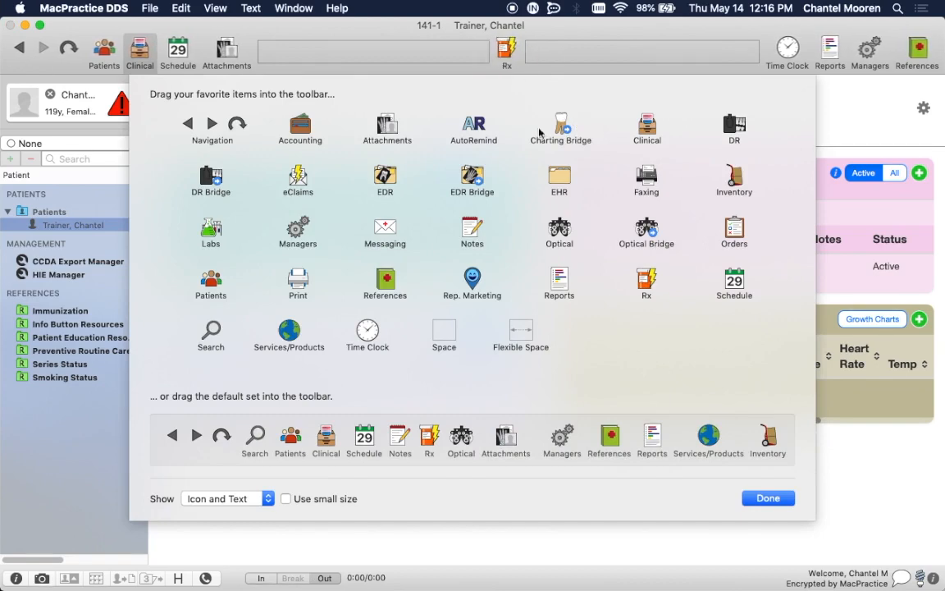
{"action": "left_click", "coordinate": [760, 500]}
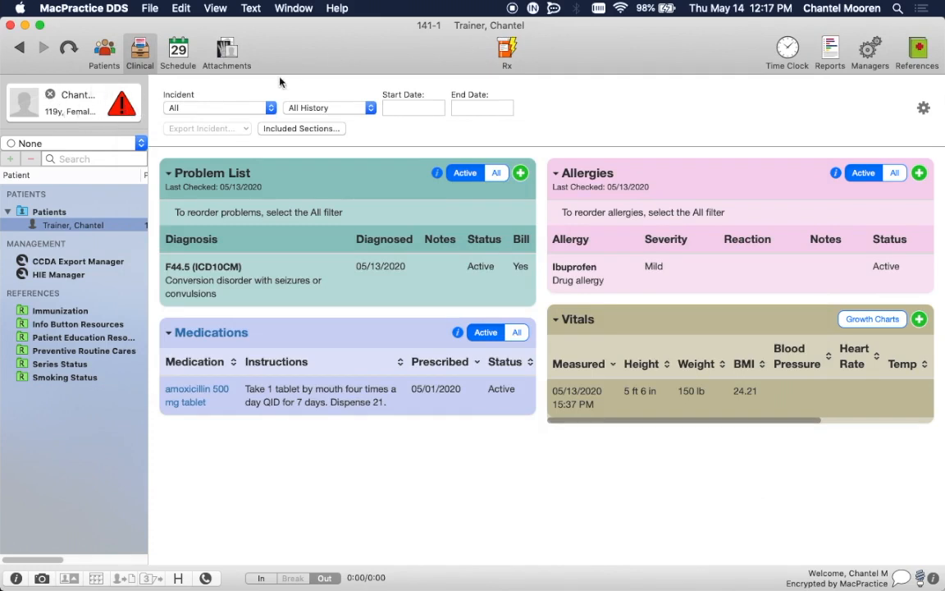
Open the patient's ePrescribe page in Rx and check the designated prescriber selection.
{"action": "left_click", "coordinate": [504, 48]}
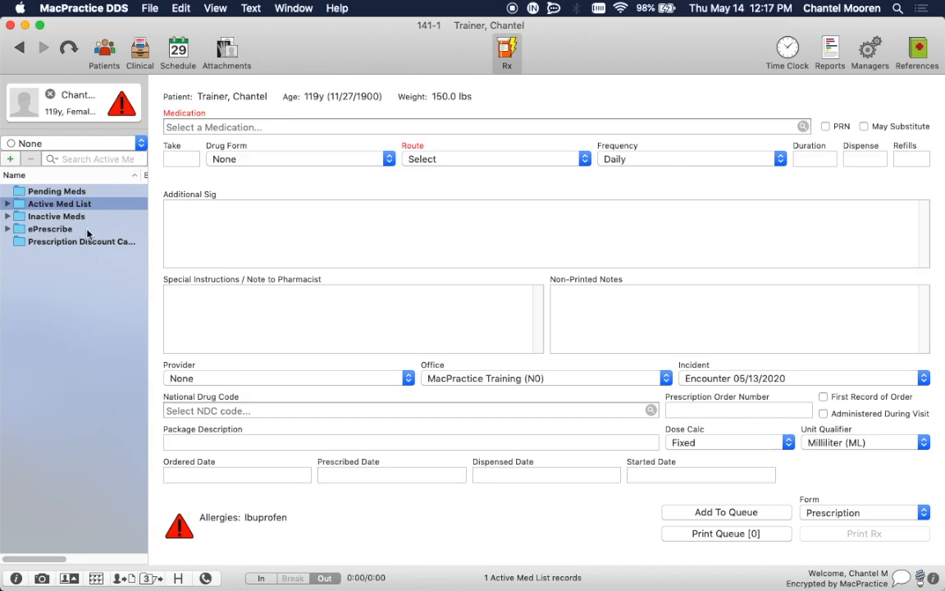
{"action": "left_click", "coordinate": [46, 232]}
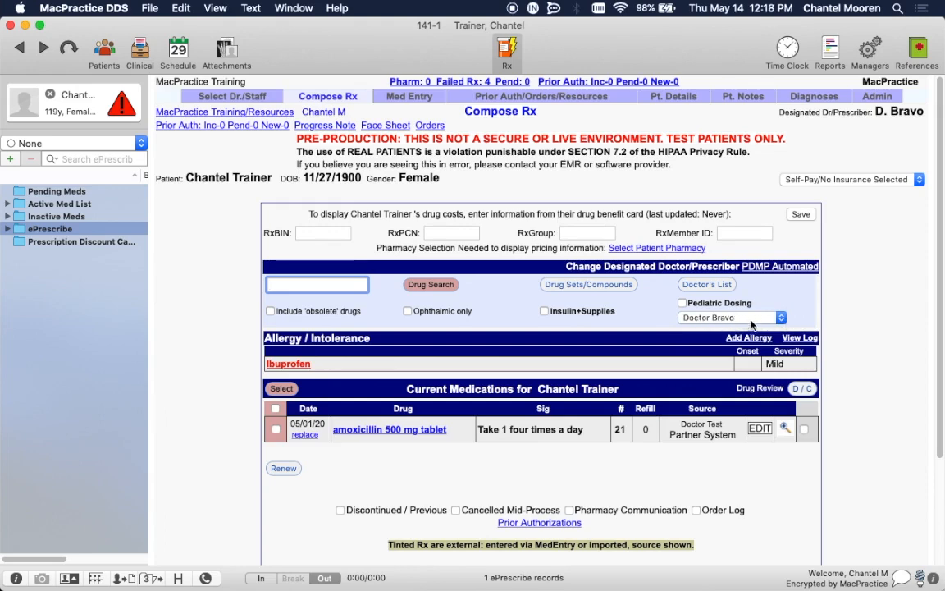
{"action": "left_click", "coordinate": [722, 320]}
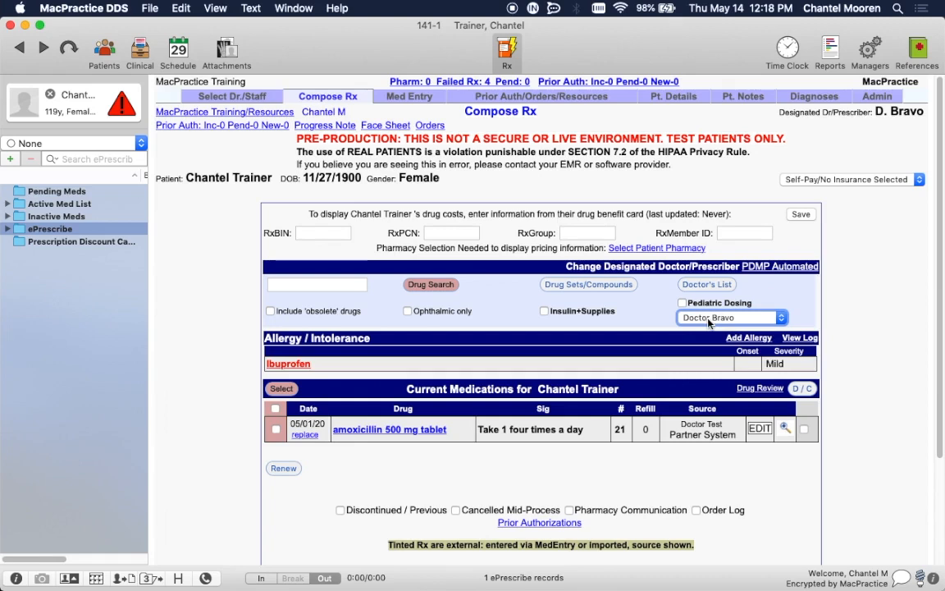
{"action": "left_click", "coordinate": [342, 286]}
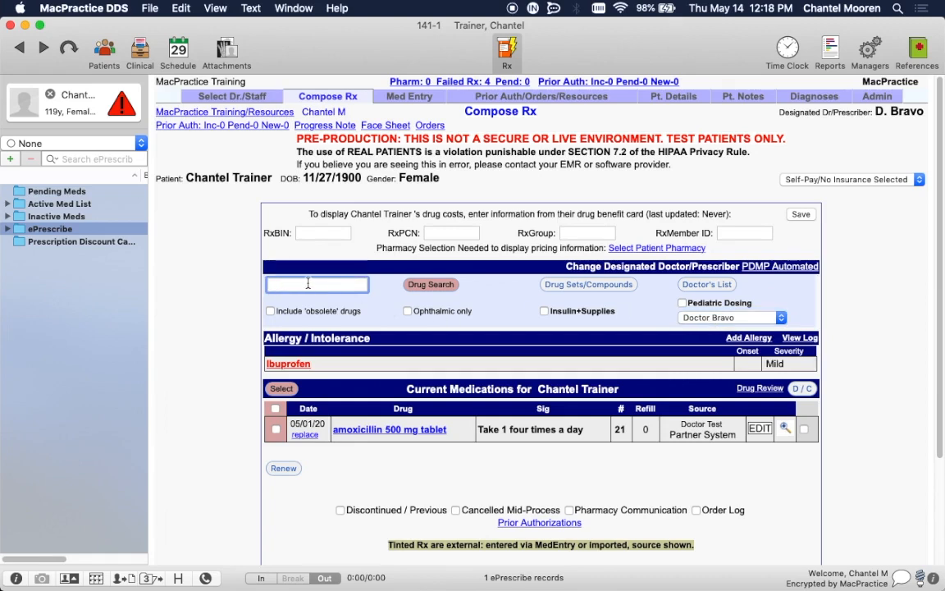
{"action": "left_click", "coordinate": [709, 320]}
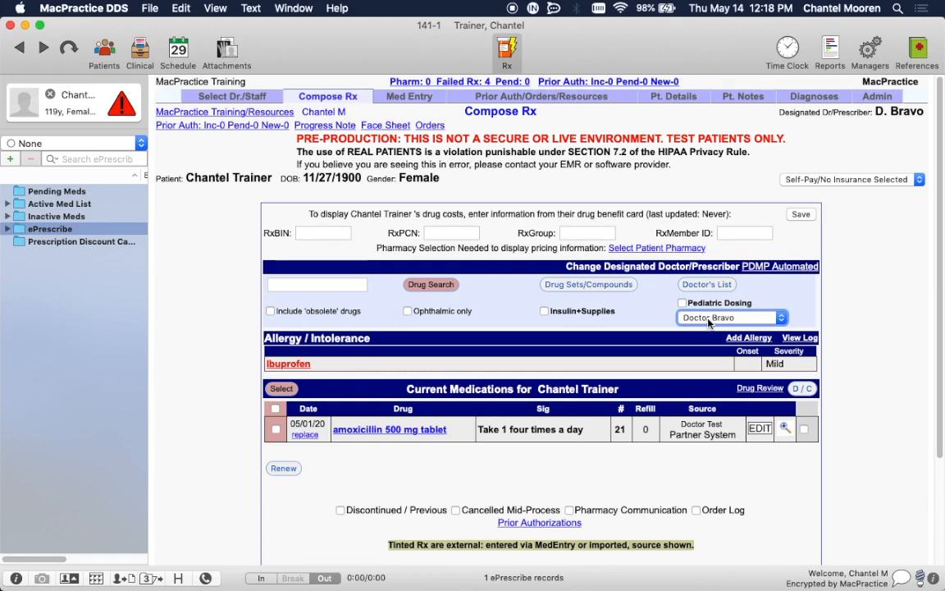
Search the drug database for Advil and look through the listed products.
{"action": "left_click", "coordinate": [316, 284]}
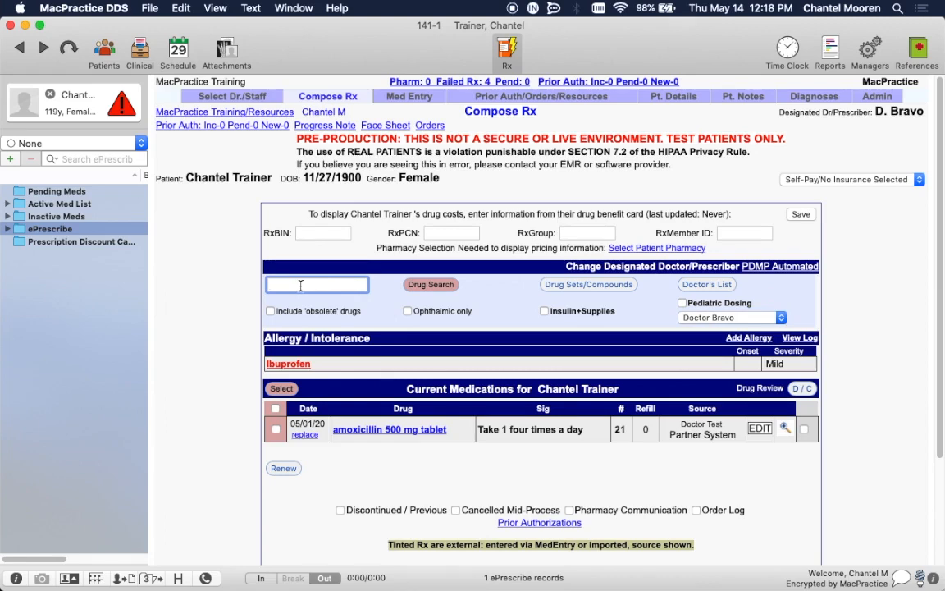
{"action": "type", "text": "advil"}
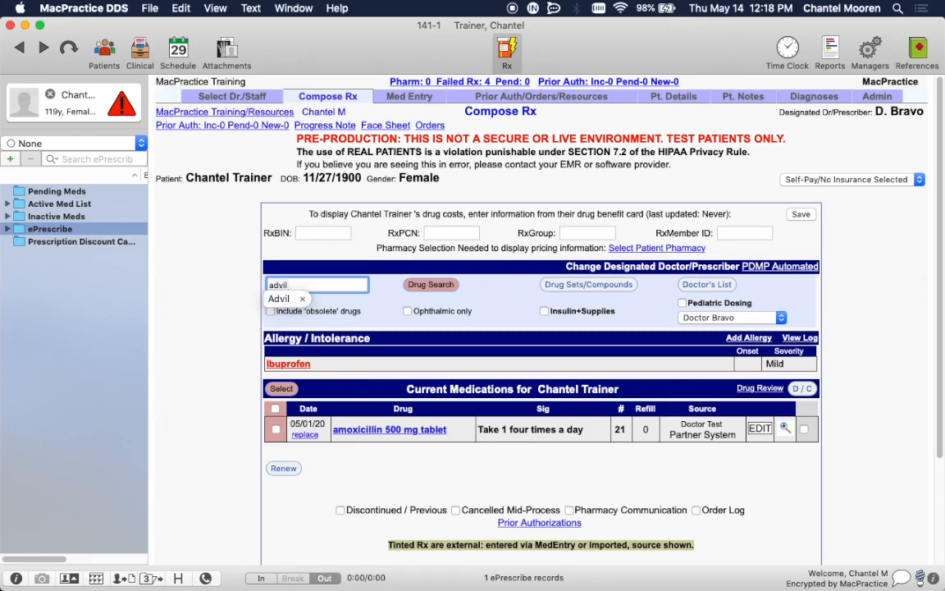
{"action": "left_click", "coordinate": [278, 298]}
{"action": "left_click", "coordinate": [430, 285]}
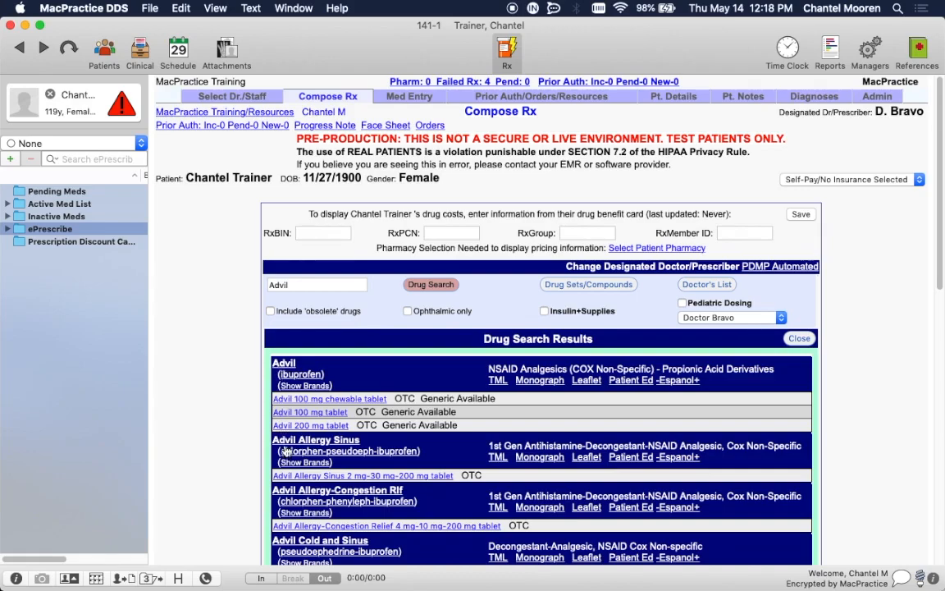
{"action": "scroll", "coordinate": [286, 450], "scroll_direction": "down", "scroll_amount": 3}
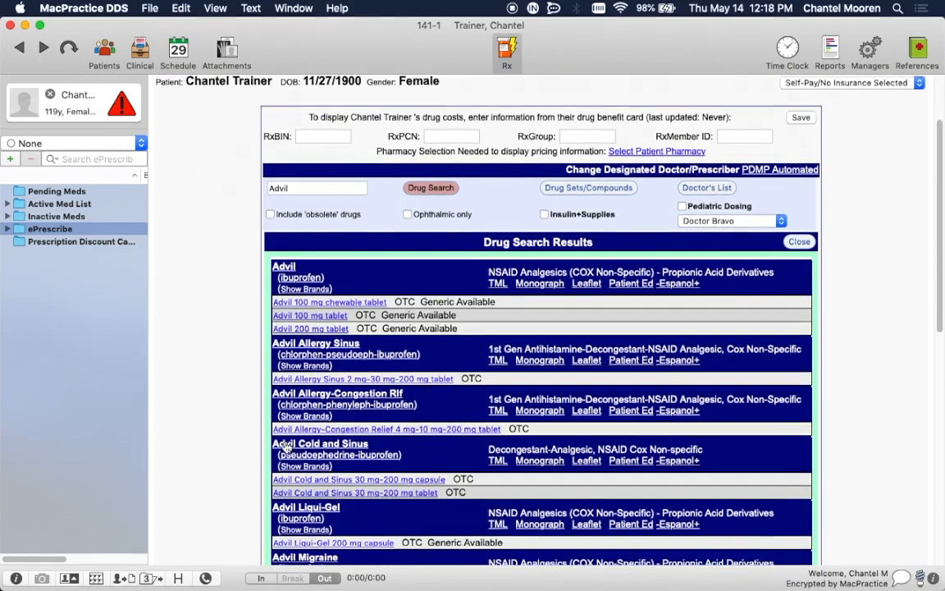
{"action": "scroll", "coordinate": [286, 447], "scroll_direction": "down", "scroll_amount": 2}
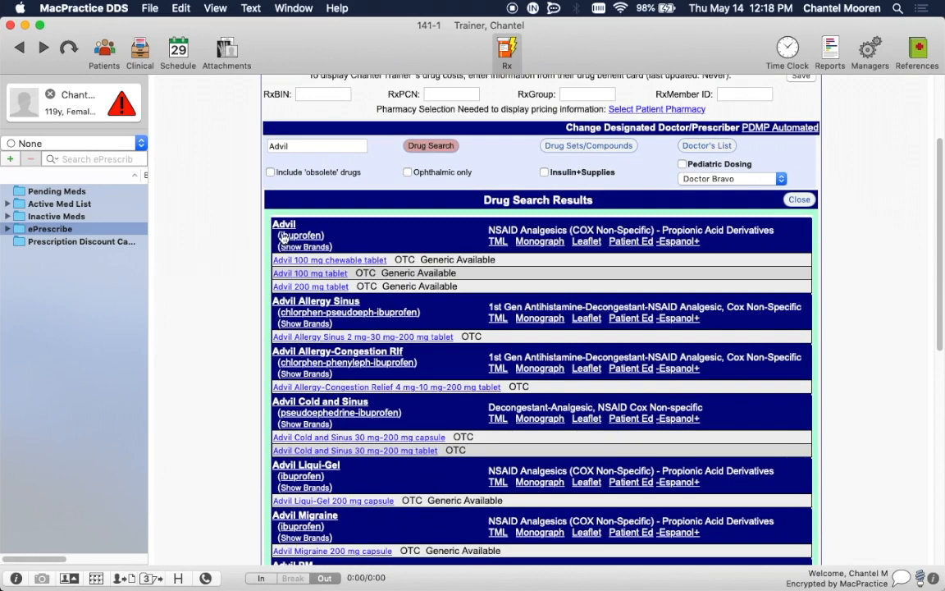
Narrow the drug search by adding the strength, using the term Advil 200.
{"action": "left_click", "coordinate": [292, 145]}
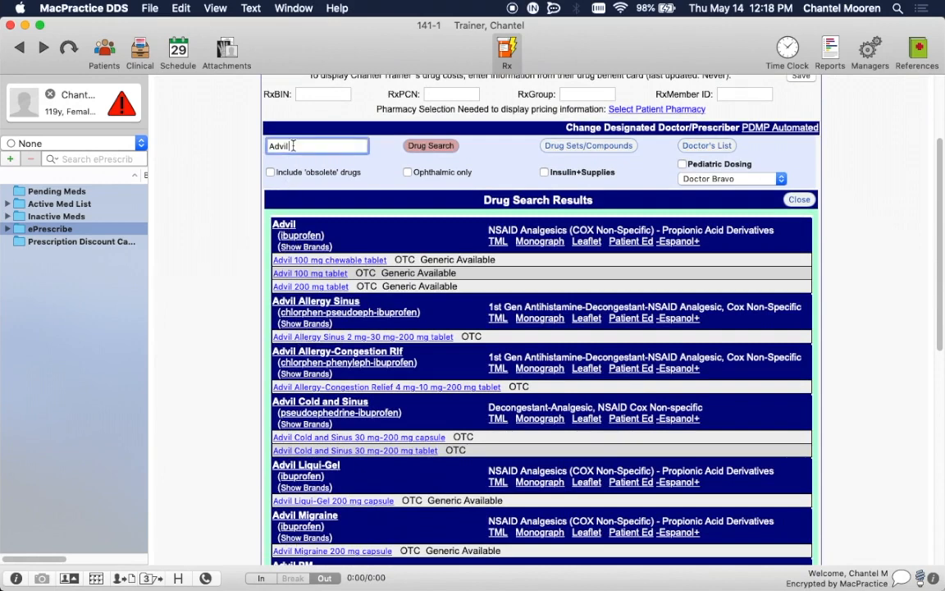
{"action": "type", "text": "20"}
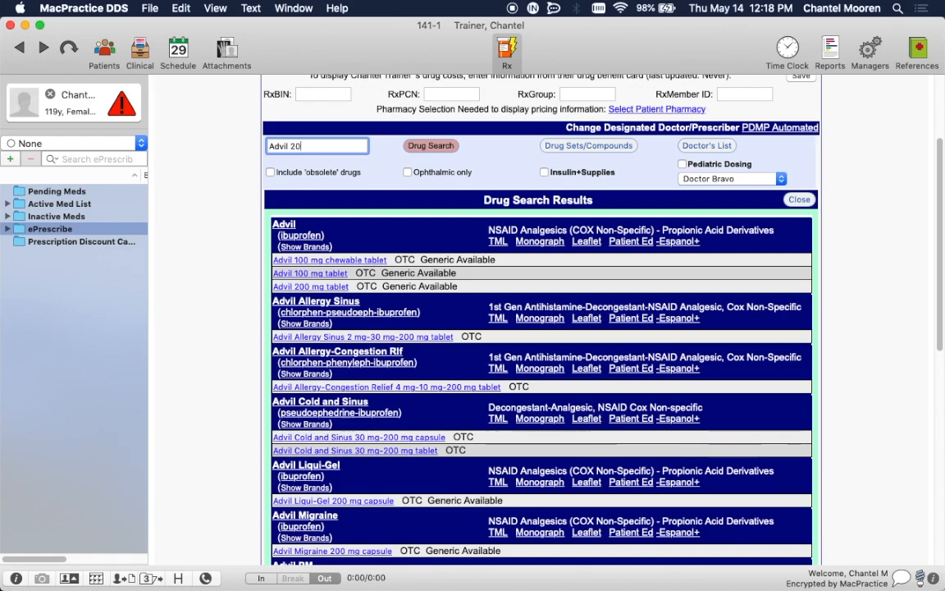
{"action": "type", "text": "0"}
{"action": "left_click", "coordinate": [442, 148]}
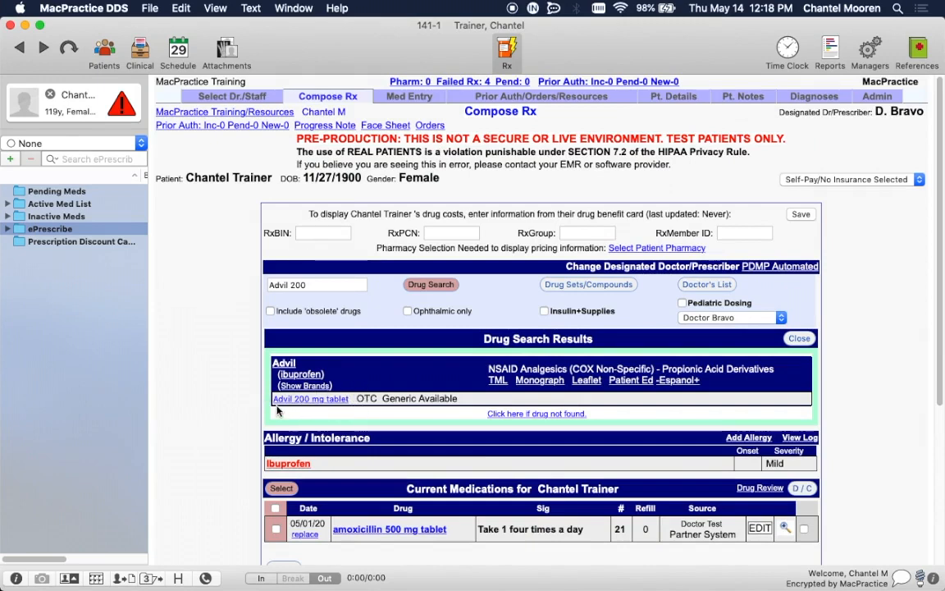
Try the drug search with a hyphen between name and strength, as Advil-200.
{"action": "left_click", "coordinate": [291, 283]}
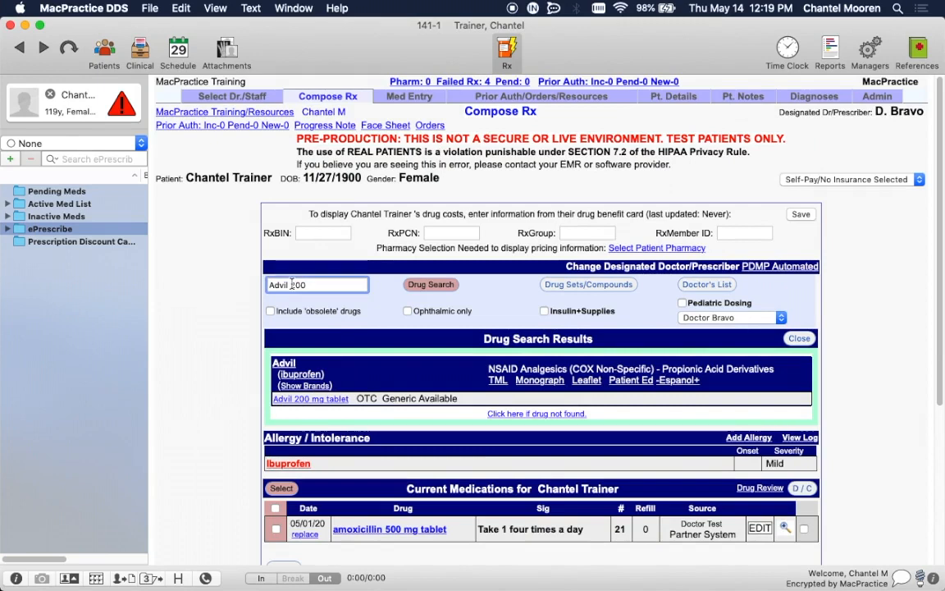
{"action": "key", "text": "BackSpace"}
{"action": "type", "text": "-"}
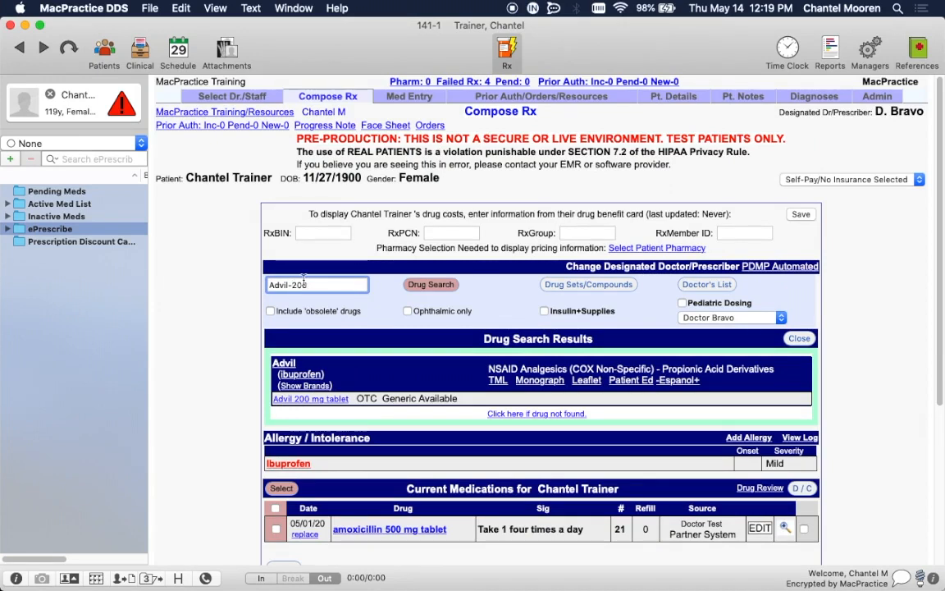
{"action": "left_click", "coordinate": [422, 284]}
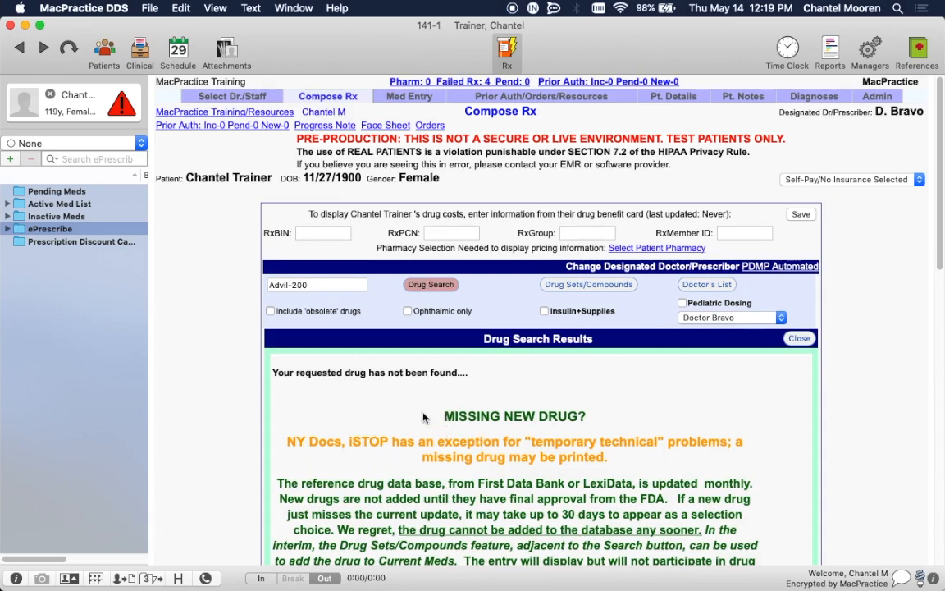
Replace the hyphen in the search term with a space and search again for Advil 200.
{"action": "left_click", "coordinate": [293, 285]}
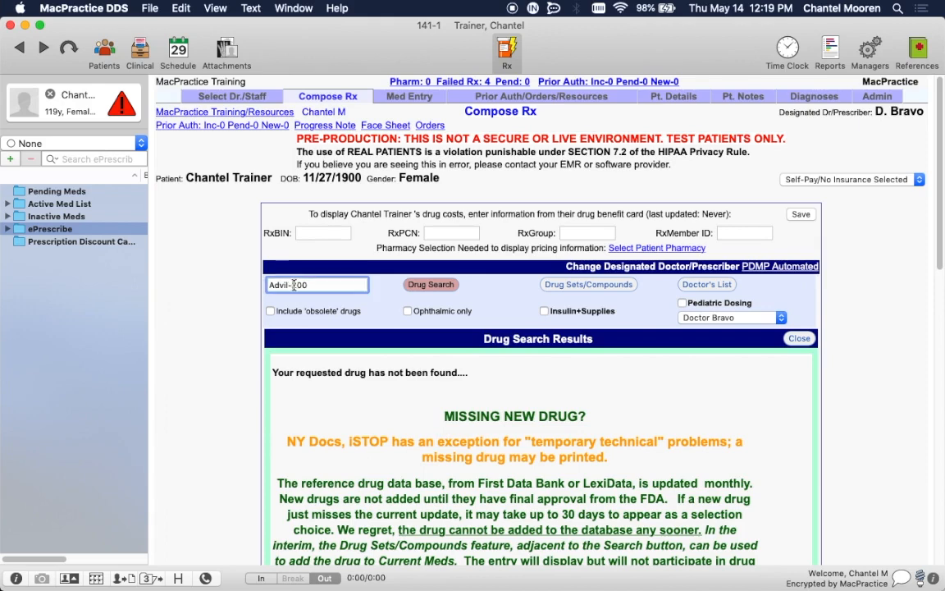
{"action": "key", "text": "BackSpace"}
{"action": "key", "text": "Return"}
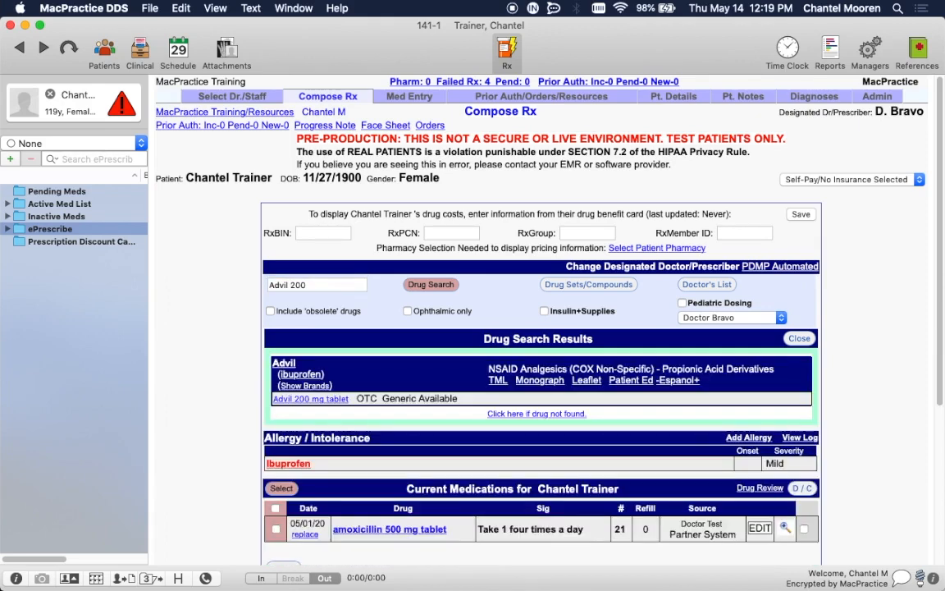
List the generic ibuprofen products, show their brands, and choose the Advil 200 mg tablet to prescribe.
{"action": "left_click", "coordinate": [314, 379]}
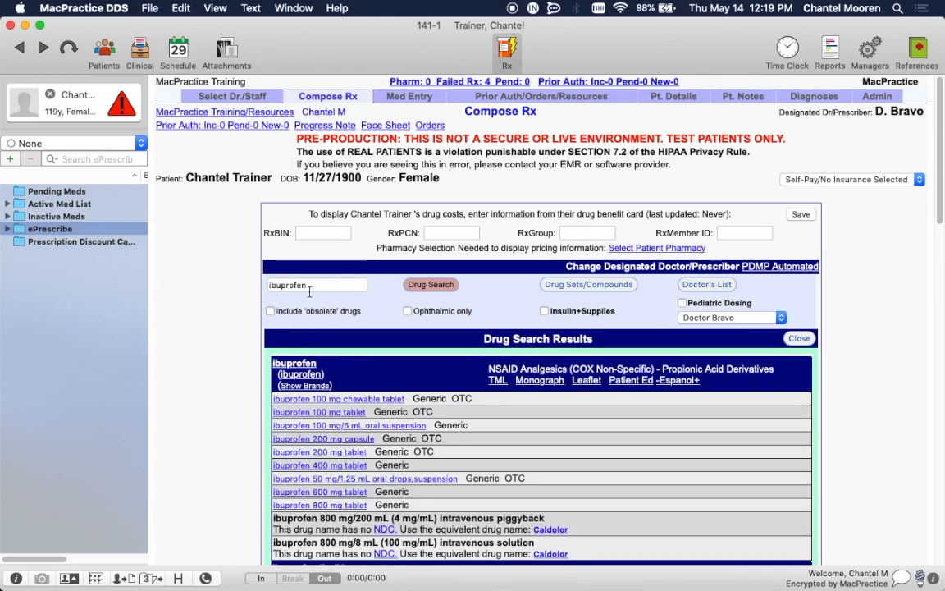
{"action": "left_click", "coordinate": [300, 386]}
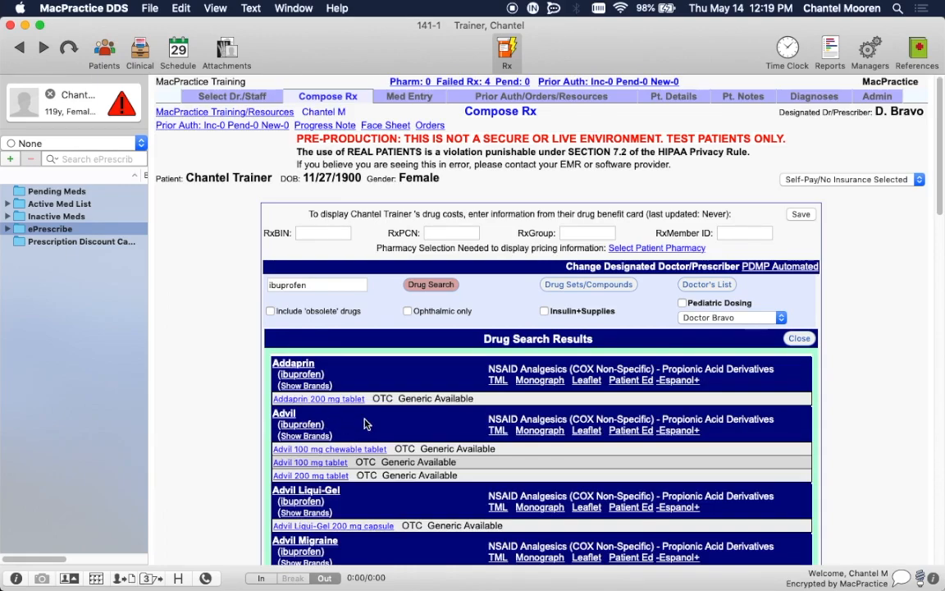
{"action": "scroll", "coordinate": [367, 424], "scroll_direction": "down", "scroll_amount": 2}
{"action": "scroll", "coordinate": [365, 423], "scroll_direction": "down", "scroll_amount": 2}
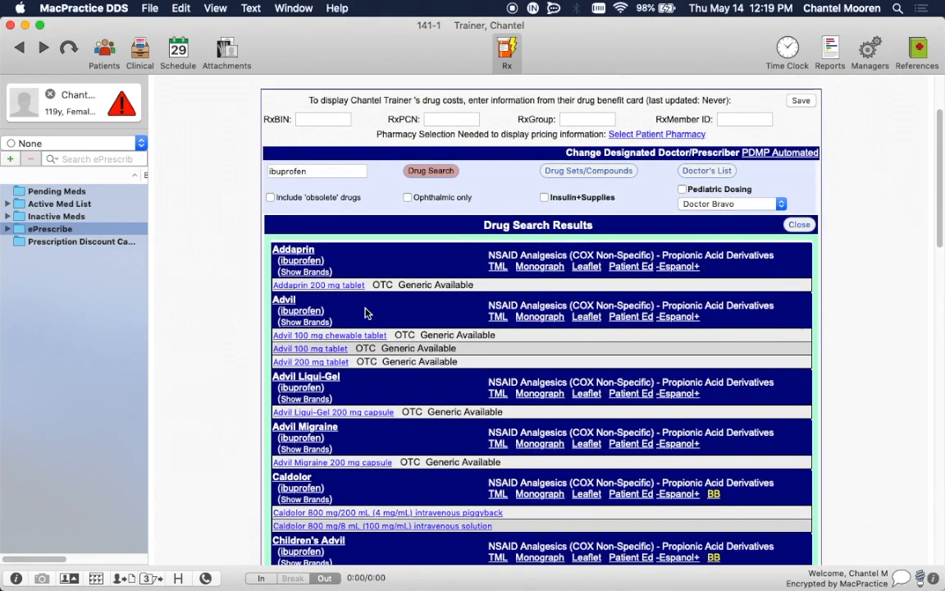
{"action": "left_click", "coordinate": [322, 363]}
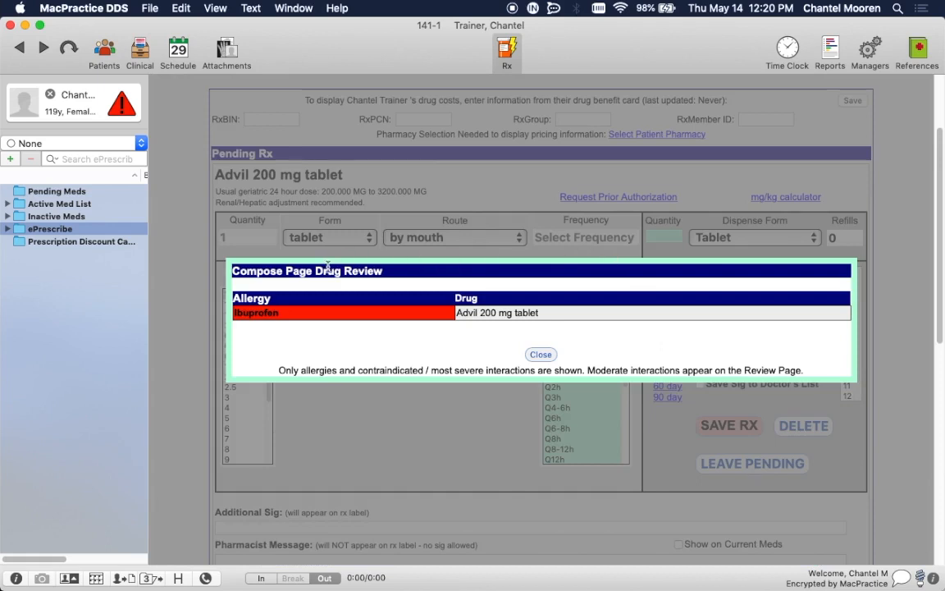
Review the allergy entry in the drug review for the Advil 200 mg tablet and dismiss the review.
{"action": "mouse_move", "coordinate": [388, 273]}
{"action": "left_mouse_down"}
{"action": "mouse_move", "coordinate": [340, 271]}
{"action": "mouse_move", "coordinate": [391, 270]}
{"action": "mouse_move", "coordinate": [382, 273]}
{"action": "left_mouse_up"}
{"action": "left_click", "coordinate": [383, 295]}
{"action": "left_click", "coordinate": [541, 354]}
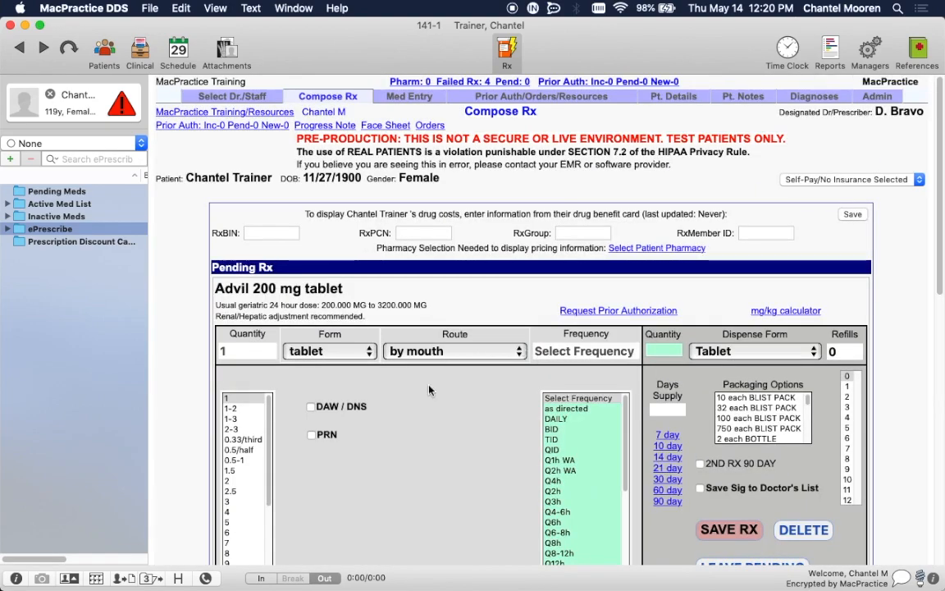
Set the dose quantity of the pending Advil 200 mg tablet prescription to 2.
{"action": "scroll", "coordinate": [429, 389], "scroll_direction": "down", "scroll_amount": 2}
{"action": "scroll", "coordinate": [428, 389], "scroll_direction": "down", "scroll_amount": 2}
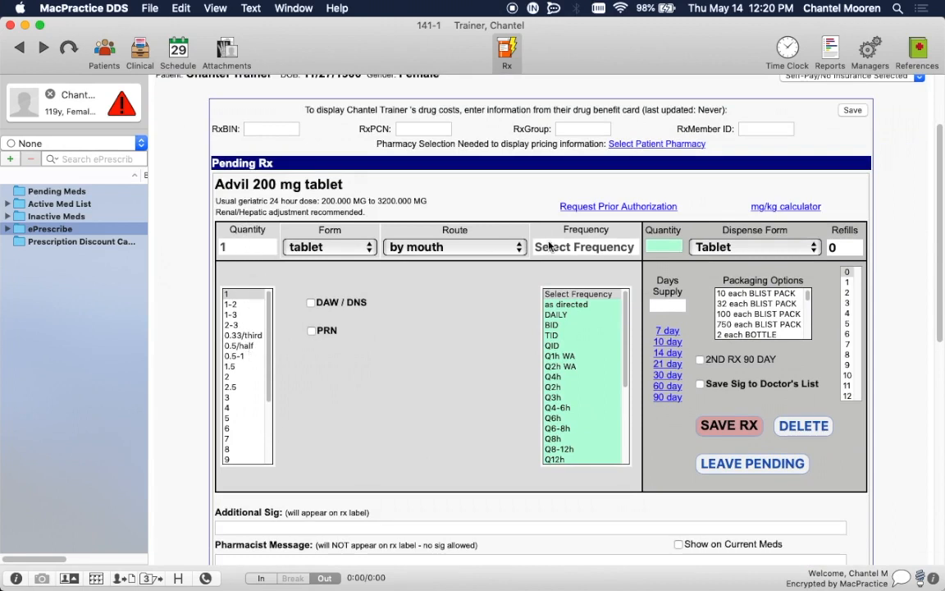
{"action": "left_click", "coordinate": [237, 377]}
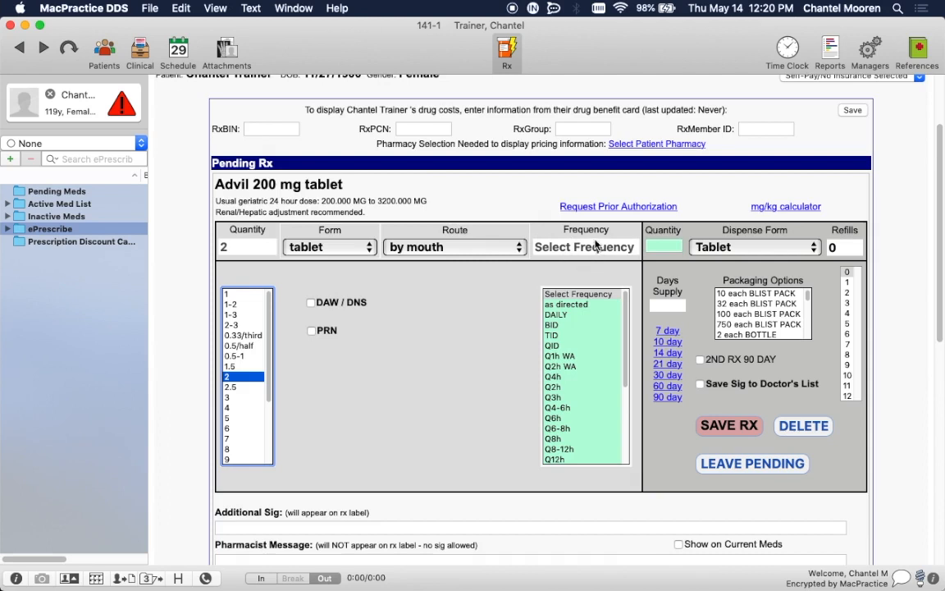
Set the pending Advil 200 mg tablet prescription's frequency to BID with a 7-day supply.
{"action": "left_click", "coordinate": [561, 317]}
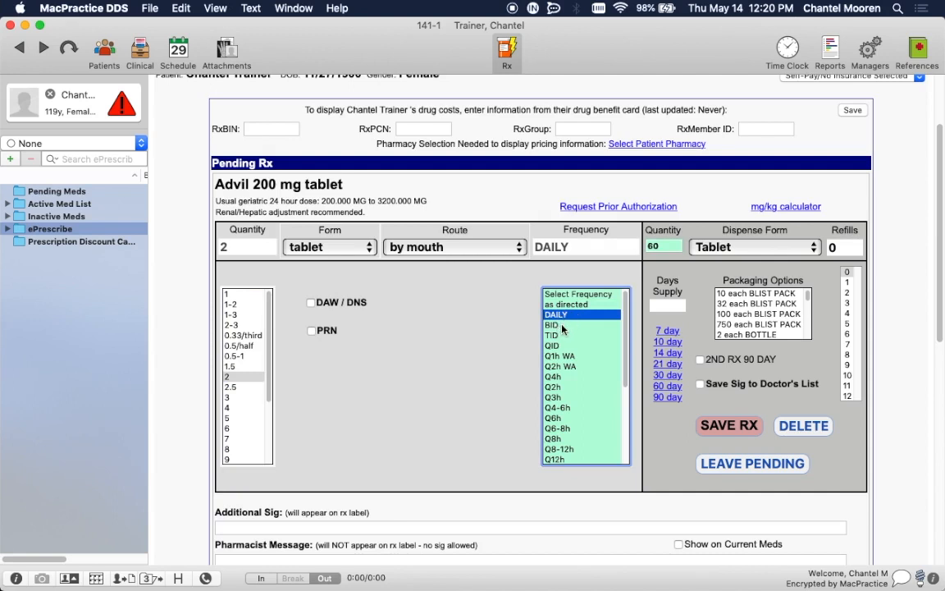
{"action": "left_click", "coordinate": [563, 326]}
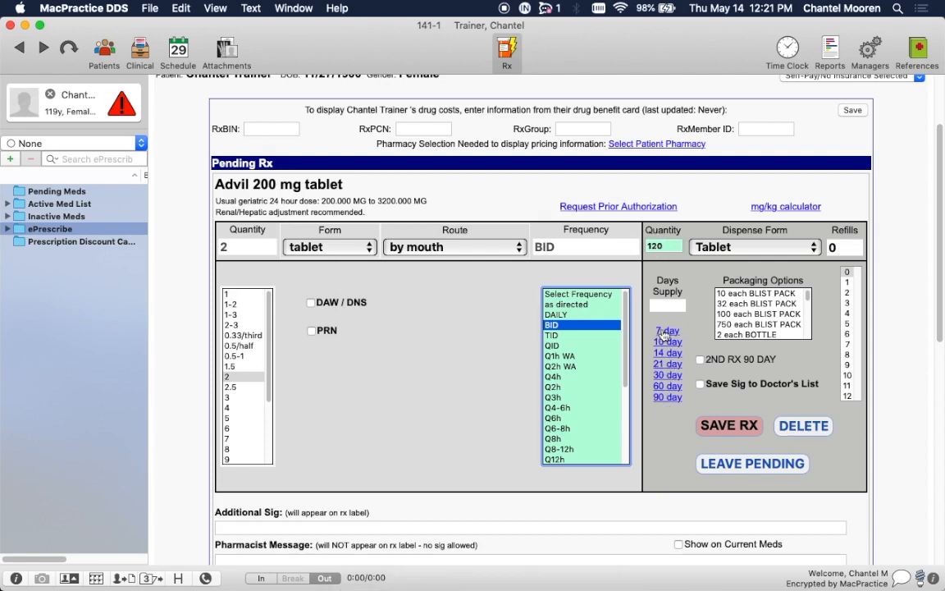
{"action": "left_click", "coordinate": [667, 330]}
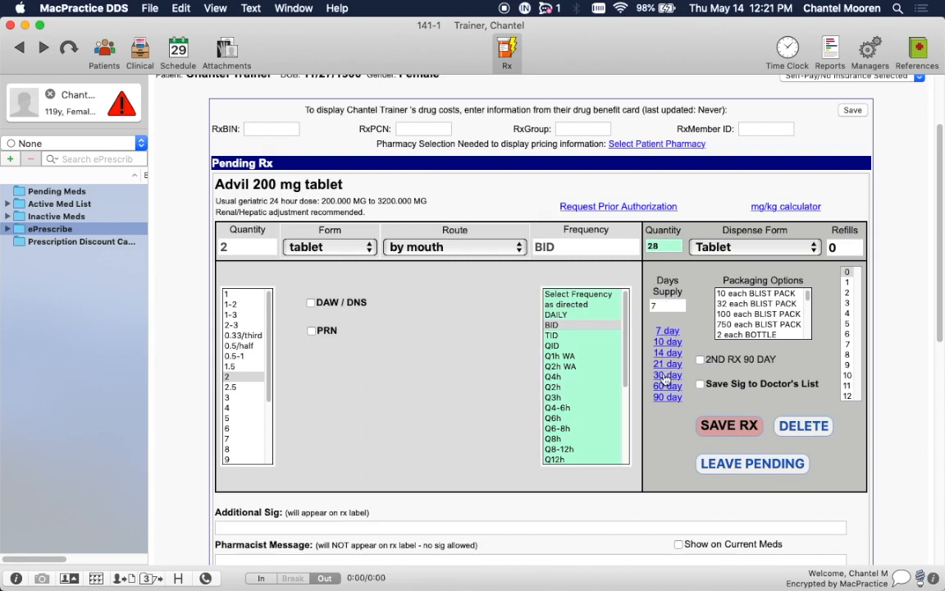
Set the dispense quantity of the pending Advil prescription to 20.
{"action": "double_click", "coordinate": [662, 246]}
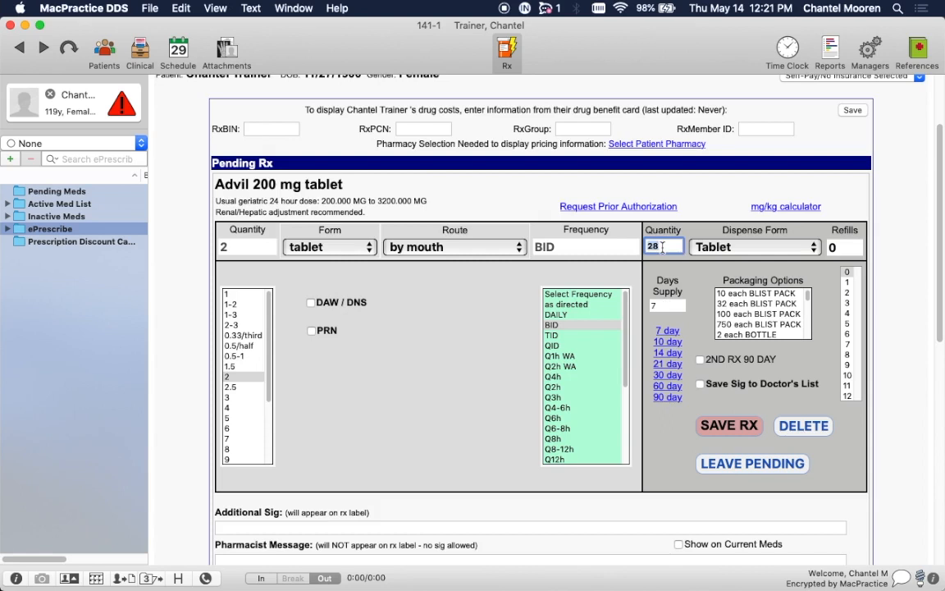
{"action": "type", "text": "20"}
{"action": "key", "text": "Tab"}
Try the DAW / DNS option and the PRN option with cough as the reason, and clear both.
{"action": "left_click", "coordinate": [310, 304]}
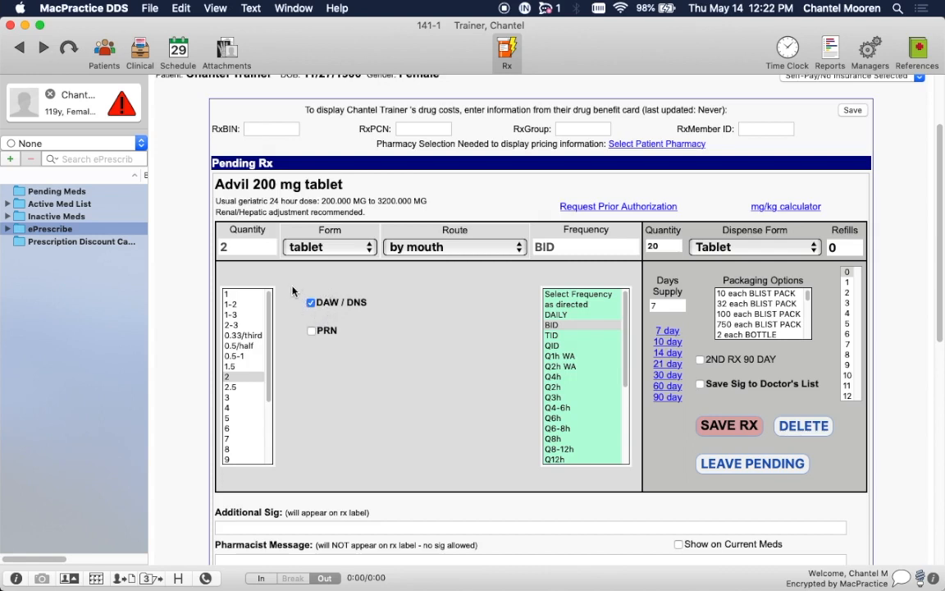
{"action": "left_click", "coordinate": [310, 331]}
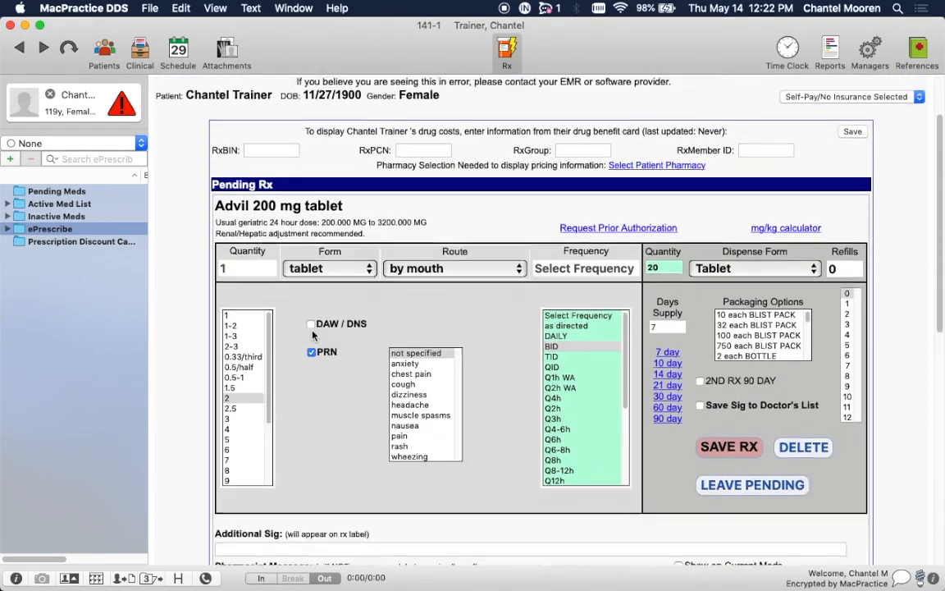
{"action": "scroll", "coordinate": [416, 336], "scroll_direction": "down", "scroll_amount": 2}
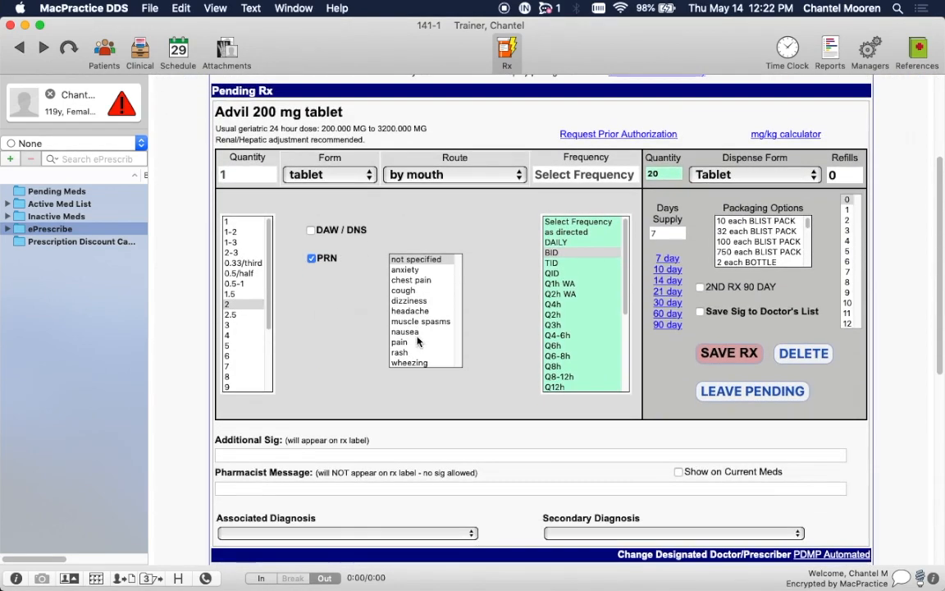
{"action": "left_click", "coordinate": [405, 291]}
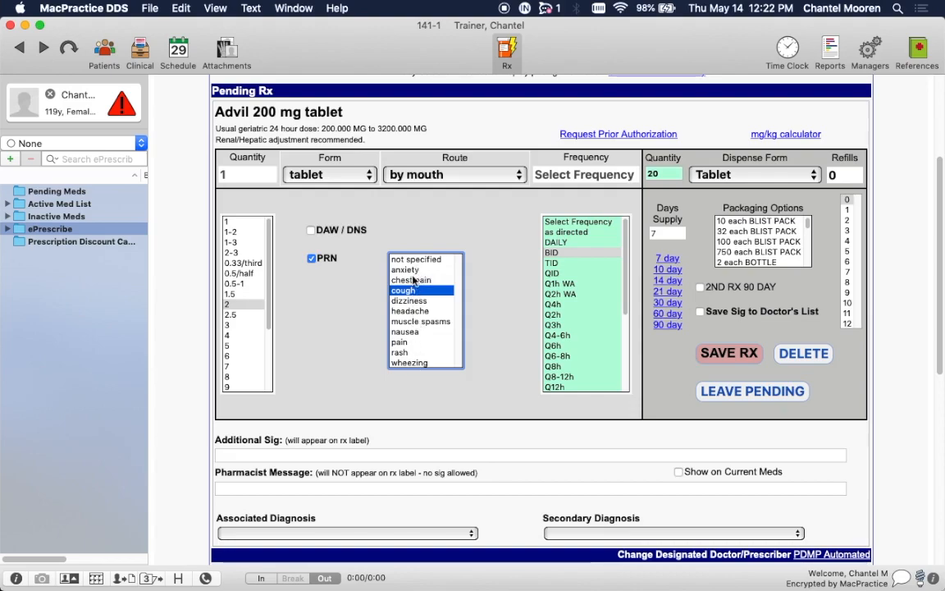
{"action": "left_click", "coordinate": [313, 259]}
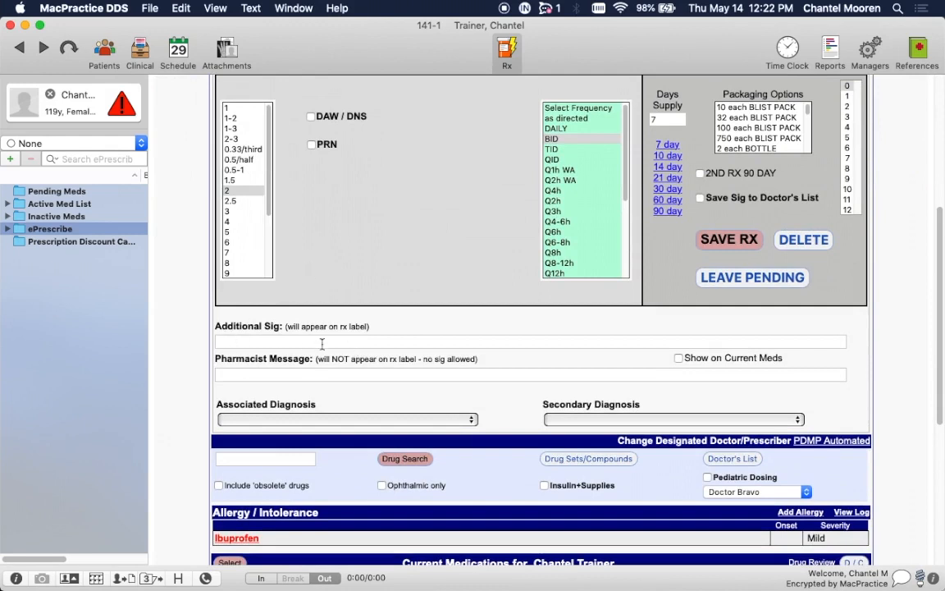
Enter "PRN acute pain" as the additional sig and clear it again.
{"action": "left_click", "coordinate": [286, 339]}
{"action": "type", "text": "PR"}
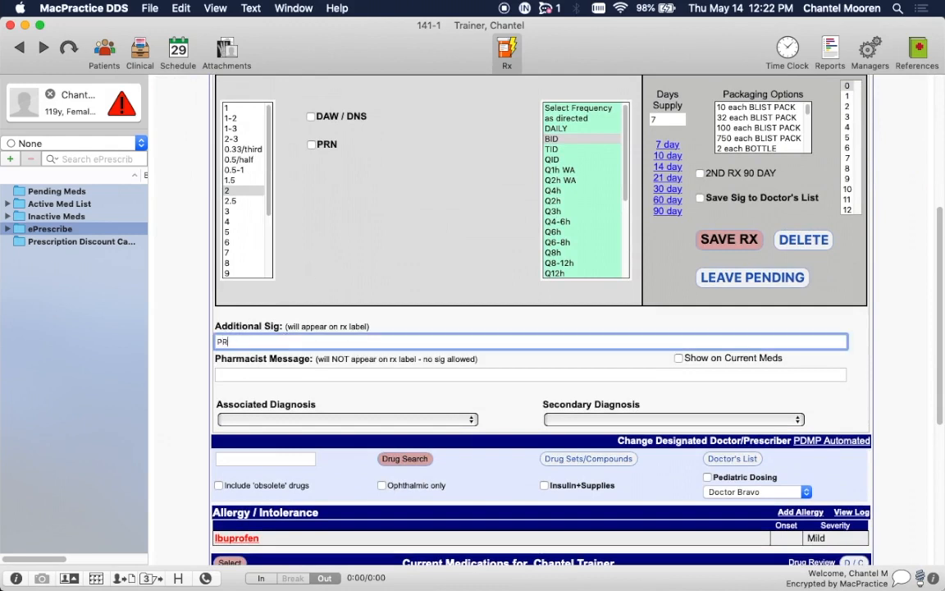
{"action": "type", "text": "N acute pain"}
{"action": "key", "text": "super+a"}
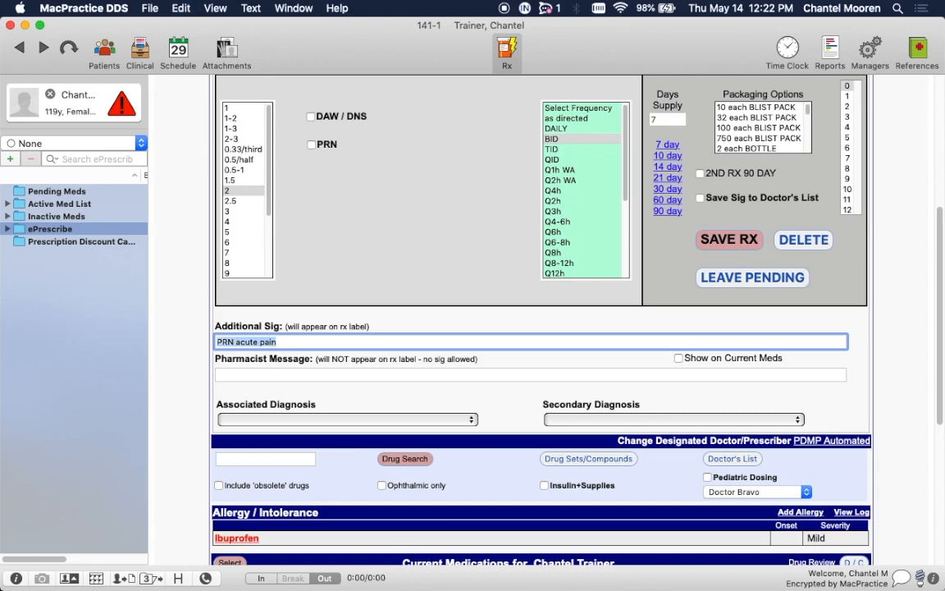
{"action": "key", "text": "BackSpace"}
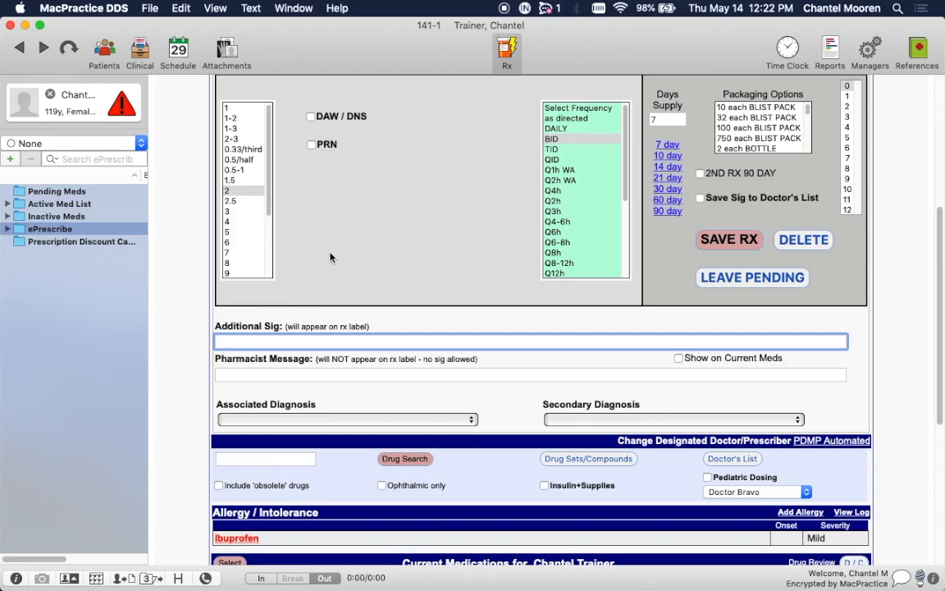
Set both the dose quantity and the frequency of the pending Advil prescription to Add'l Sig.
{"action": "scroll", "coordinate": [331, 201], "scroll_direction": "up", "scroll_amount": 3}
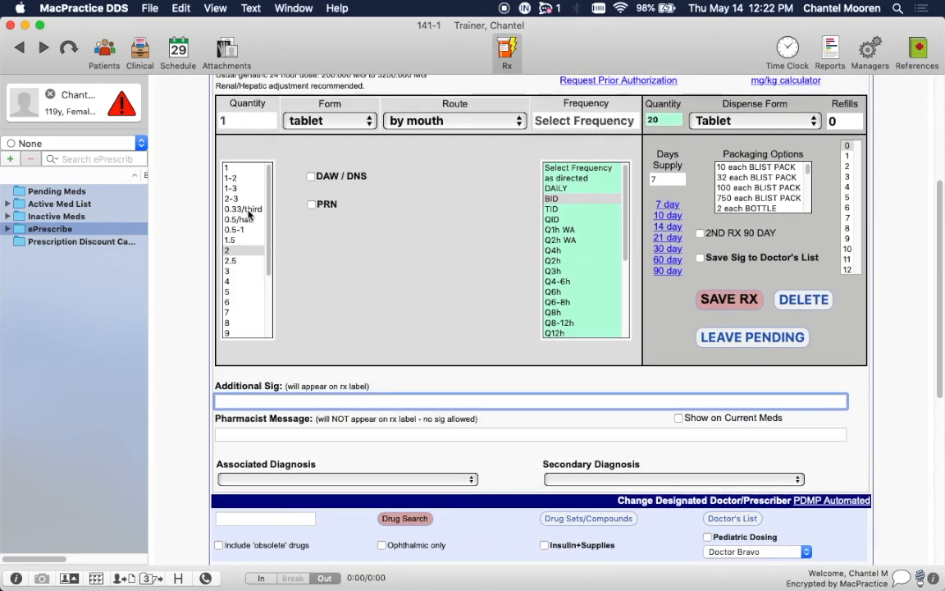
{"action": "scroll", "coordinate": [251, 212], "scroll_direction": "down", "scroll_amount": 5}
{"action": "scroll", "coordinate": [250, 214], "scroll_direction": "up", "scroll_amount": 5}
{"action": "scroll", "coordinate": [594, 202], "scroll_direction": "down", "scroll_amount": 5}
{"action": "scroll", "coordinate": [595, 201], "scroll_direction": "up", "scroll_amount": 5}
{"action": "scroll", "coordinate": [595, 201], "scroll_direction": "down", "scroll_amount": 5}
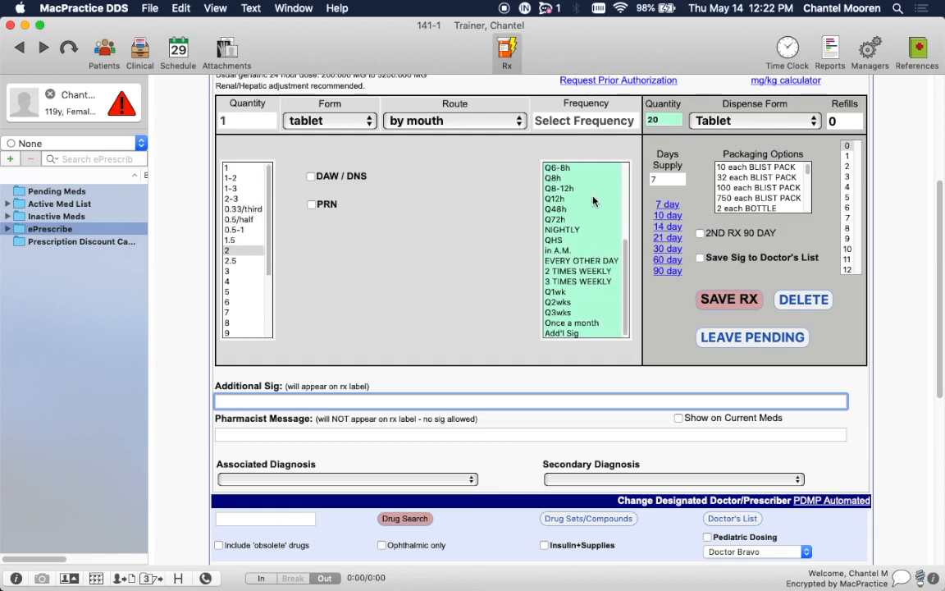
{"action": "scroll", "coordinate": [240, 239], "scroll_direction": "down", "scroll_amount": 5}
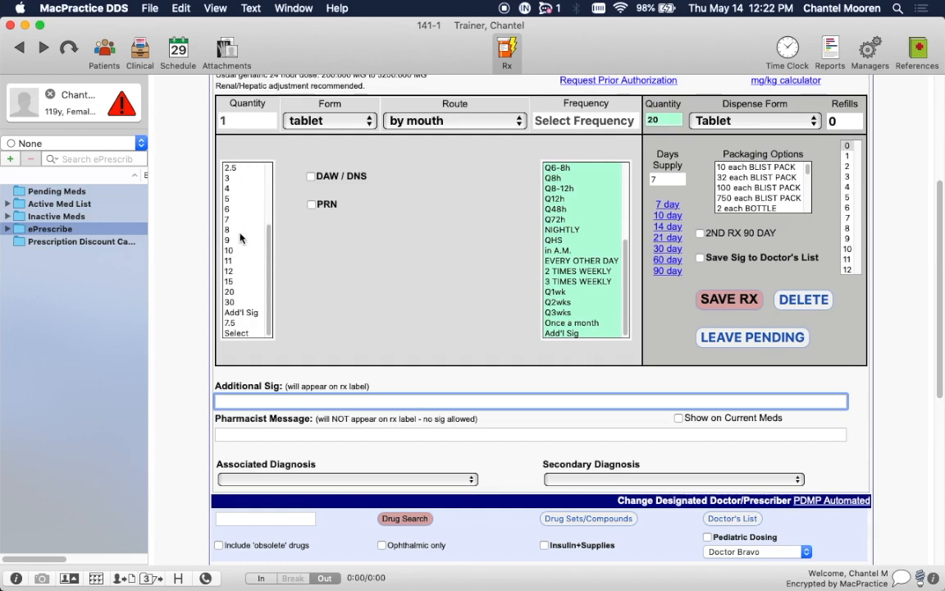
{"action": "left_click", "coordinate": [255, 315]}
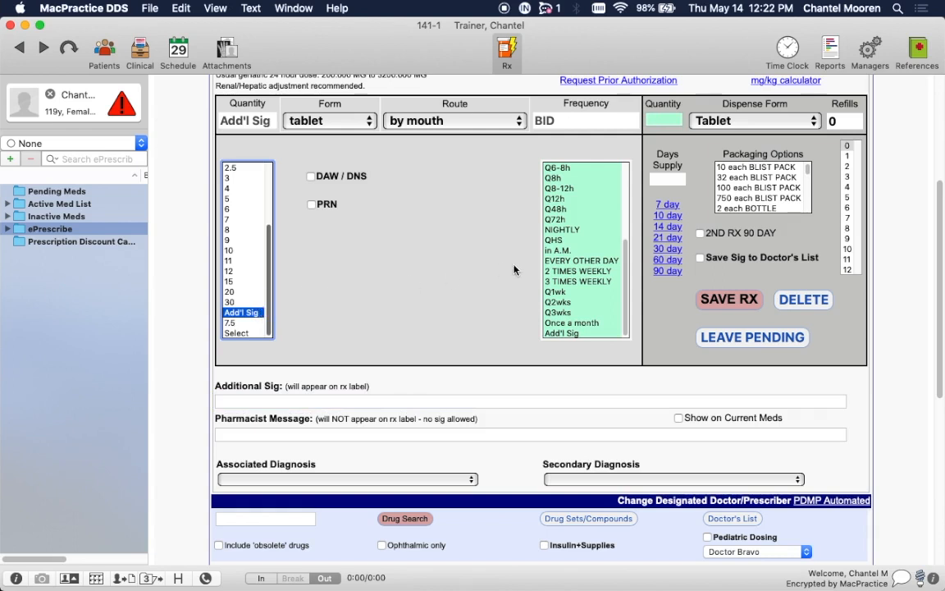
{"action": "left_click", "coordinate": [566, 334]}
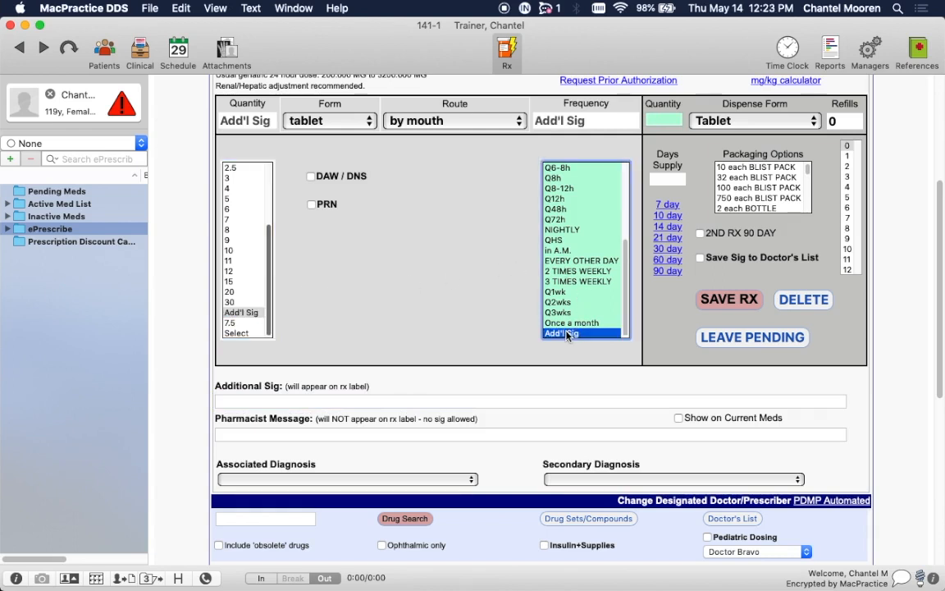
Enter "1 tab A.M., .5 Tab P.M" as the additional sig, keeping Add'l Sig selected for dose quantity and frequency.
{"action": "left_click", "coordinate": [472, 401]}
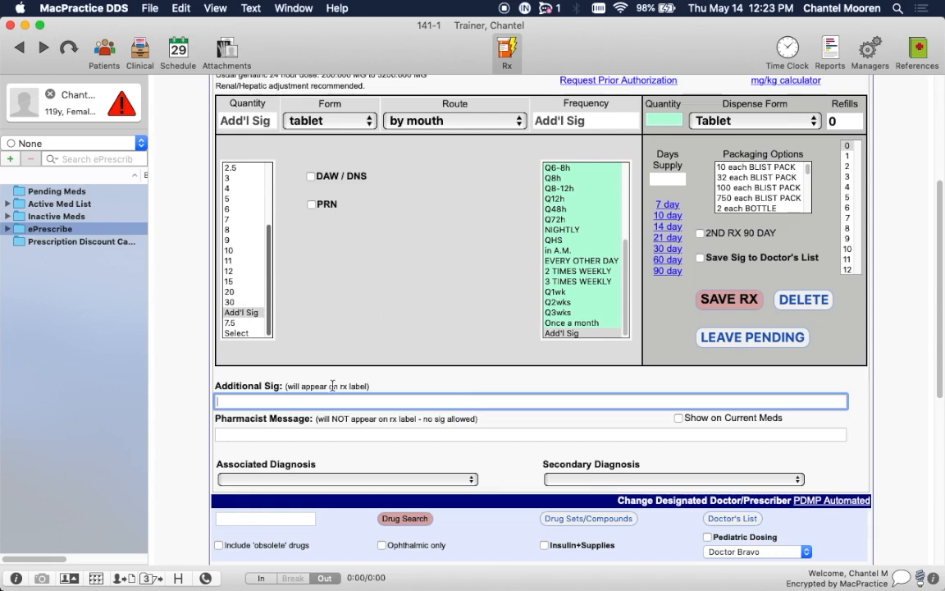
{"action": "left_click", "coordinate": [243, 312]}
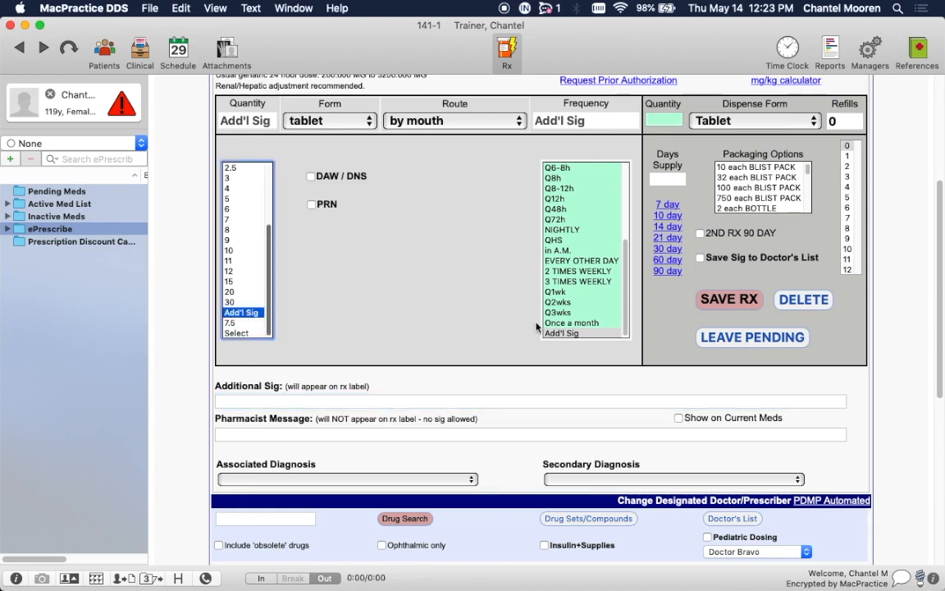
{"action": "left_click", "coordinate": [561, 332]}
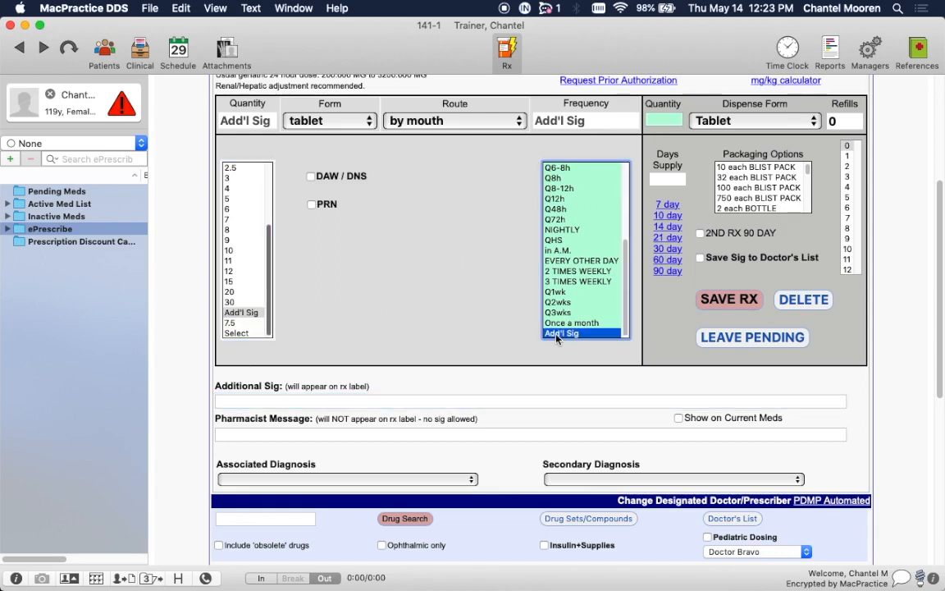
{"action": "left_click", "coordinate": [314, 400]}
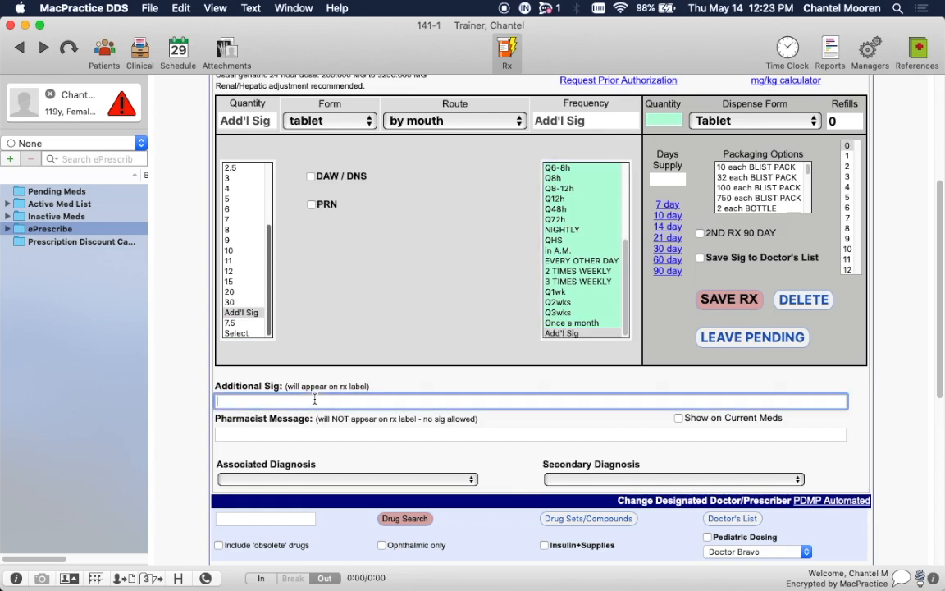
{"action": "type", "text": "1 tab A.M., .5 Tab P.M"}
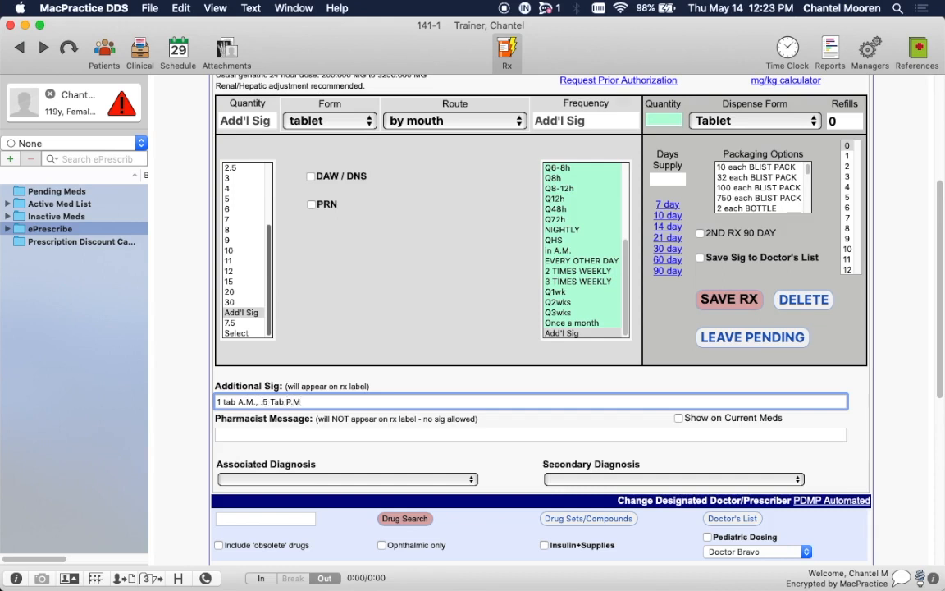
Set the dispense quantity to 15 and check the associated diagnosis choices, leaving the diagnosis blank.
{"action": "left_click", "coordinate": [661, 120]}
{"action": "type", "text": "15"}
{"action": "left_click", "coordinate": [469, 251]}
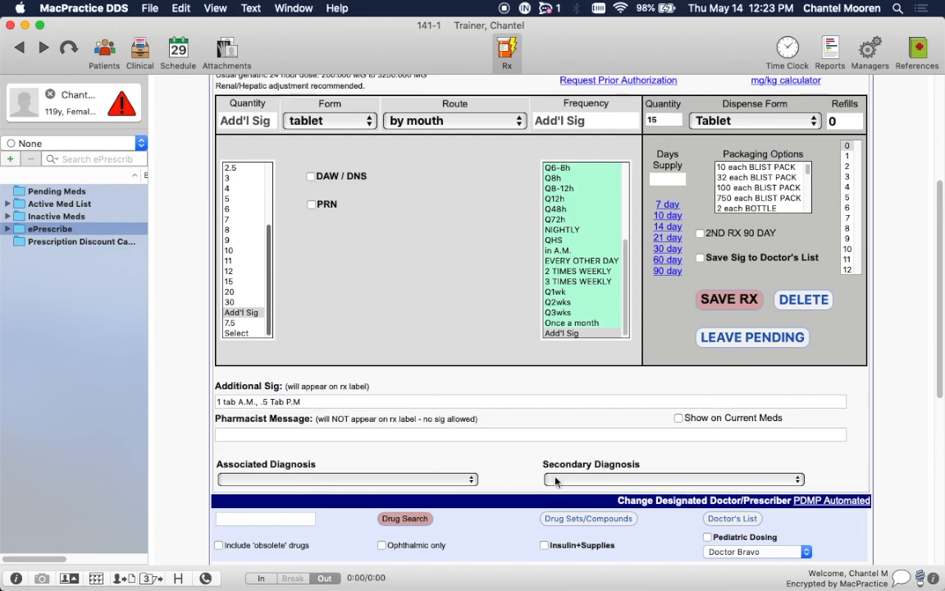
{"action": "left_click", "coordinate": [465, 483]}
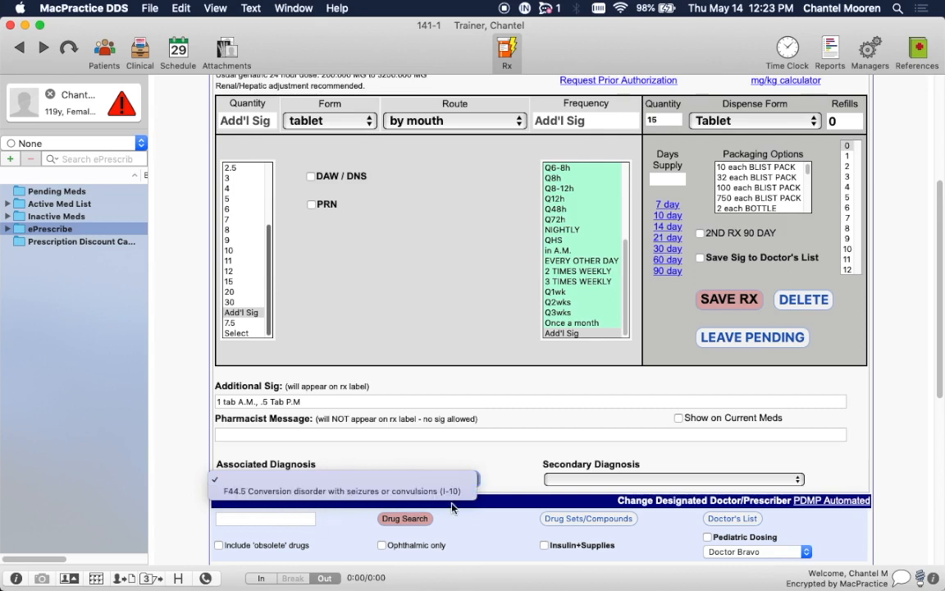
{"action": "left_click", "coordinate": [398, 482]}
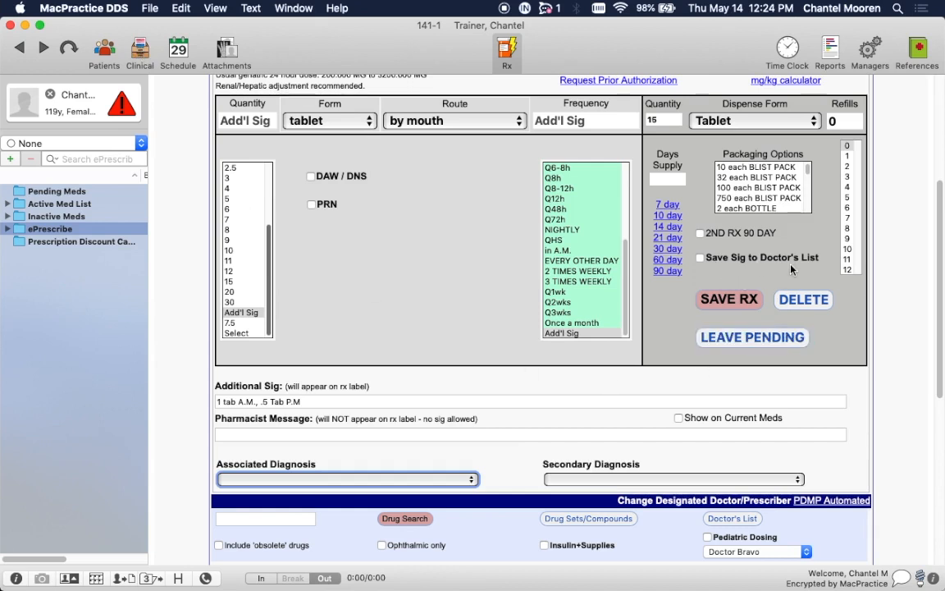
Include the sig in the doctor's list and save the Advil 200 mg tablet prescription.
{"action": "left_click", "coordinate": [701, 259]}
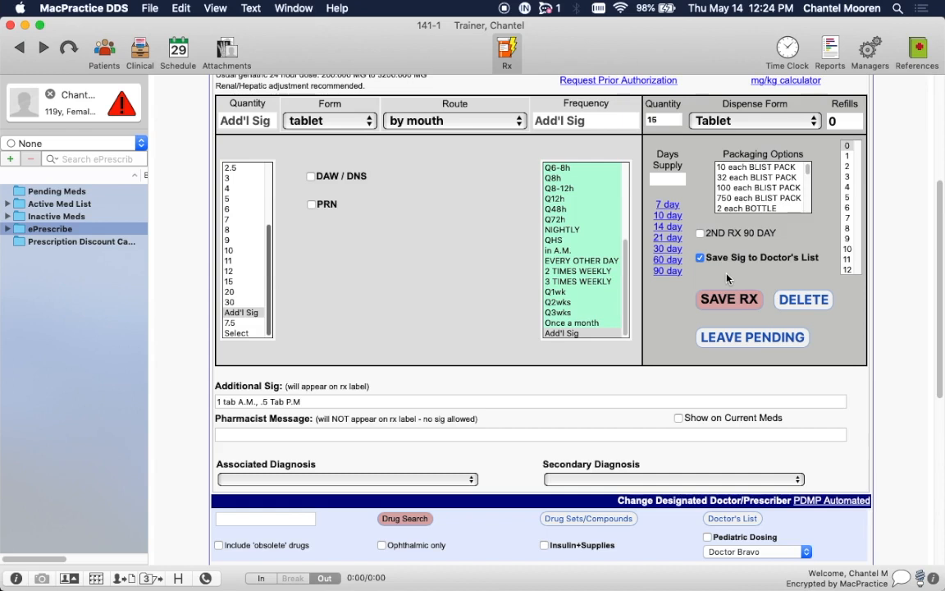
{"action": "left_click", "coordinate": [705, 305]}
{"action": "left_click", "coordinate": [734, 301]}
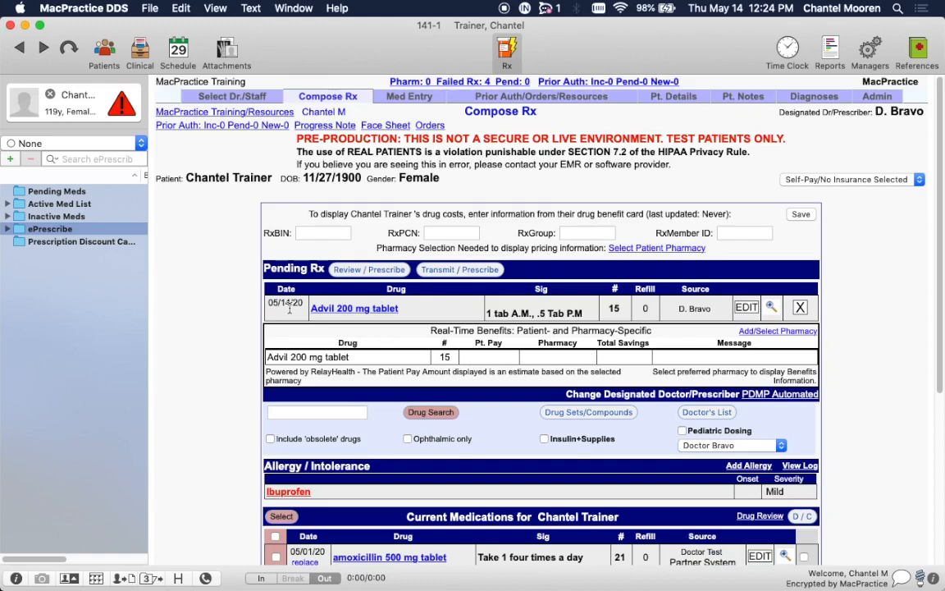
Search the drug database for advil from the compose page.
{"action": "scroll", "coordinate": [776, 328], "scroll_direction": "down", "scroll_amount": 3}
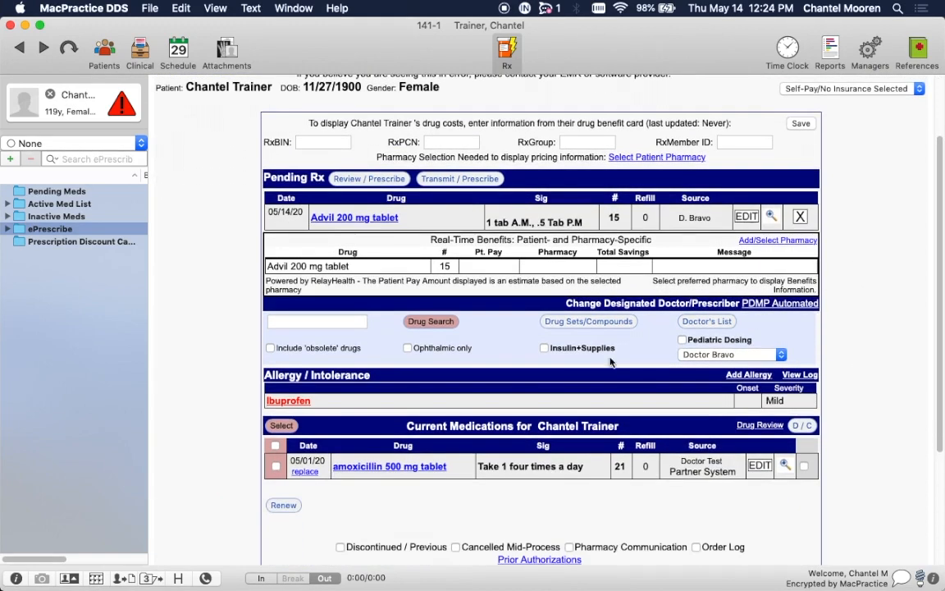
{"action": "left_click", "coordinate": [344, 320]}
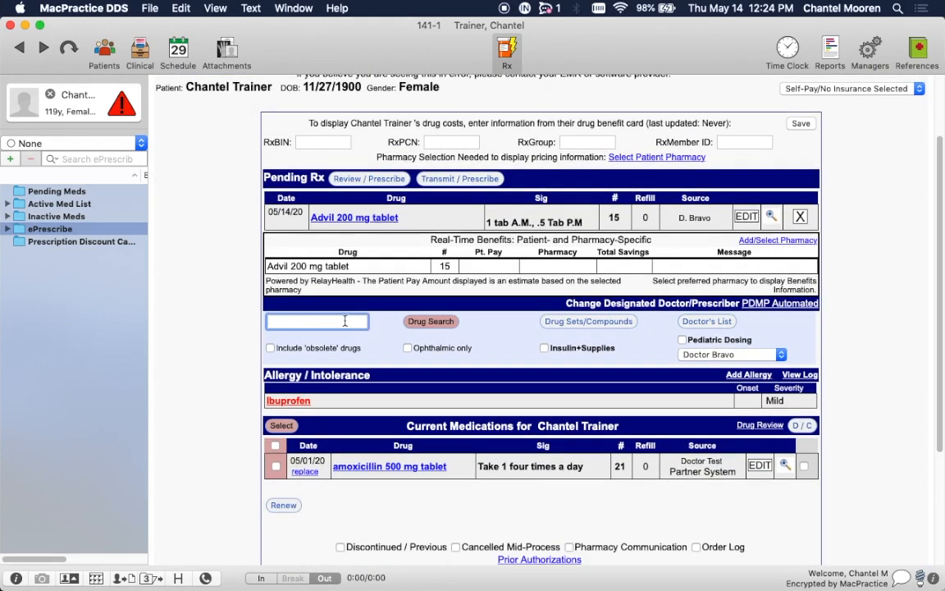
{"action": "type", "text": "advil"}
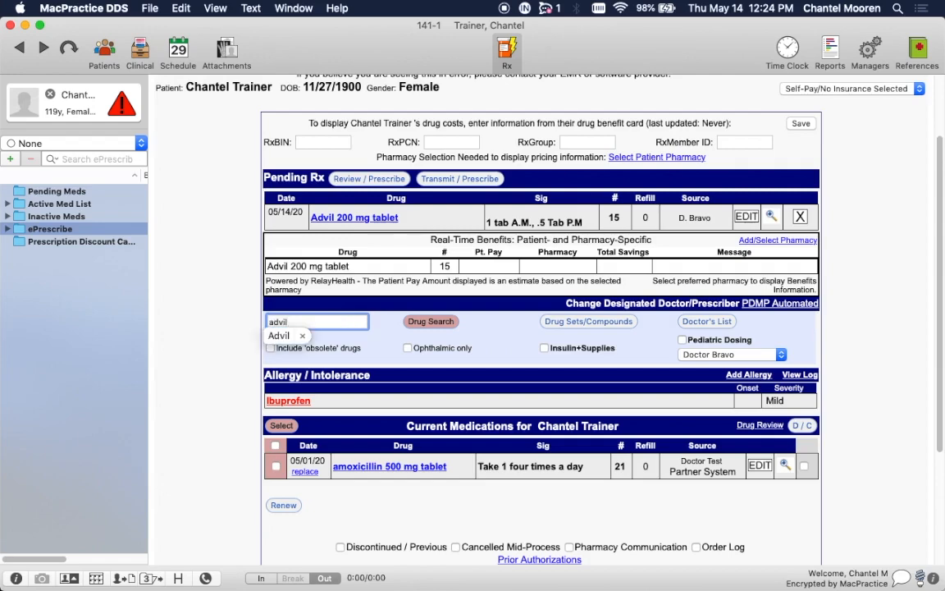
{"action": "key", "text": "Return"}
{"action": "scroll", "coordinate": [385, 476], "scroll_direction": "down", "scroll_amount": 5}
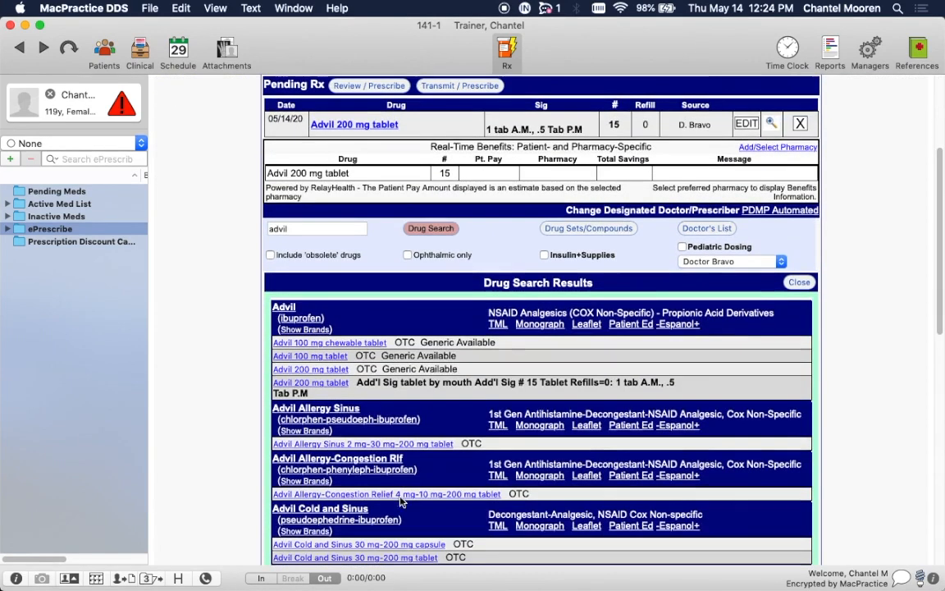
Highlight the saved sig text in the results, add that Advil 200 mg tablet entry to the pending prescriptions, and dismiss the drug review.
{"action": "left_click", "coordinate": [357, 383]}
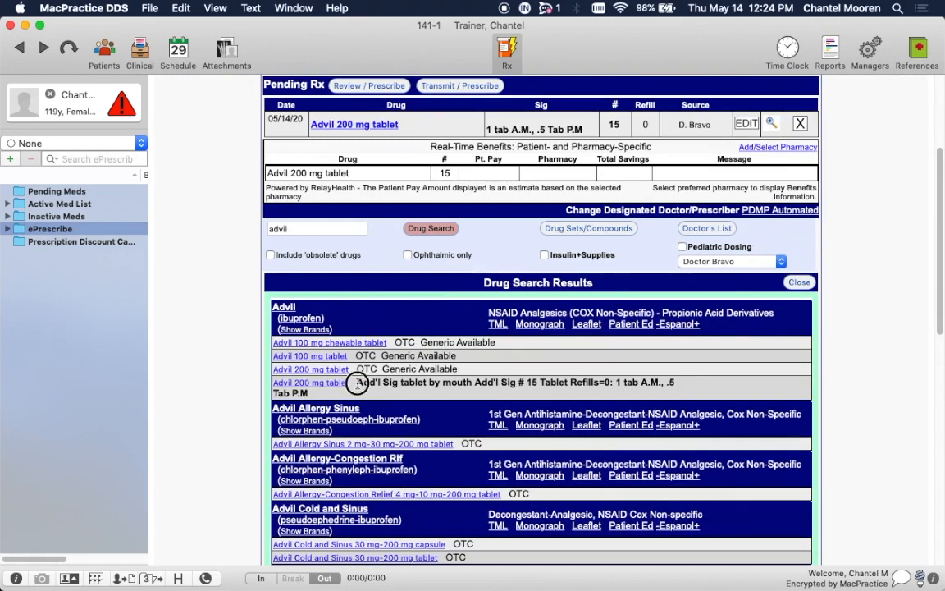
{"action": "left_click_drag", "start_coordinate": [356, 383], "coordinate": [363, 393]}
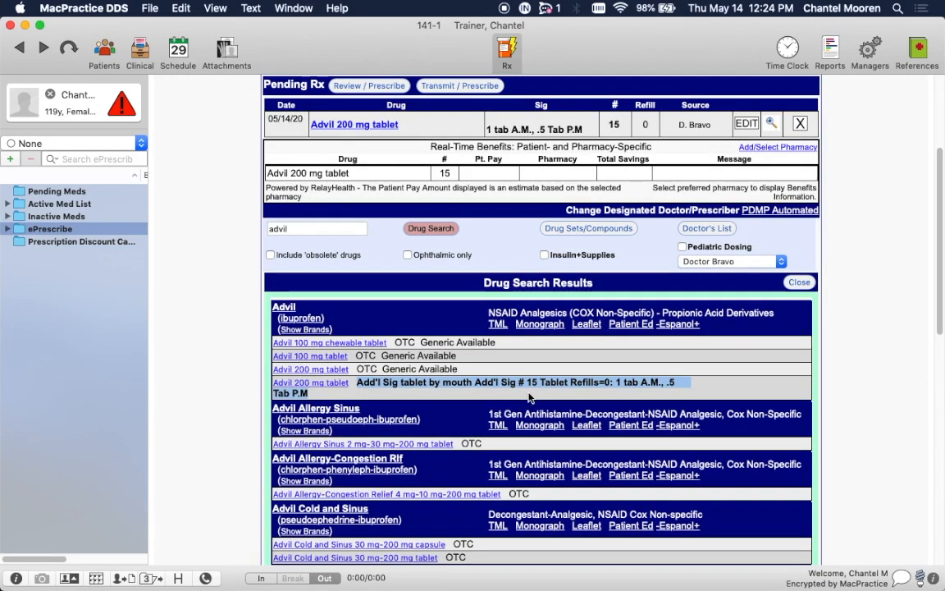
{"action": "left_click", "coordinate": [314, 384]}
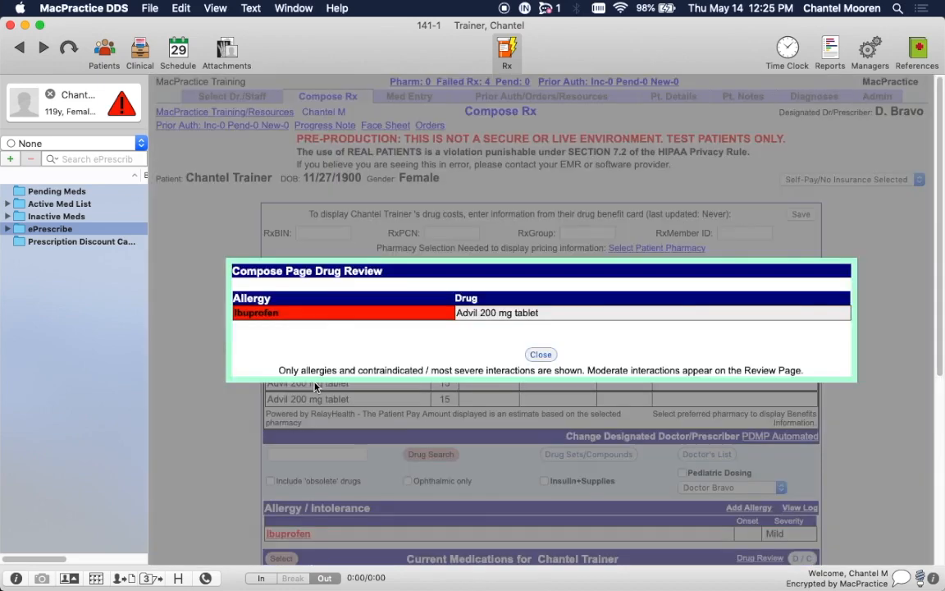
{"action": "left_click", "coordinate": [537, 353]}
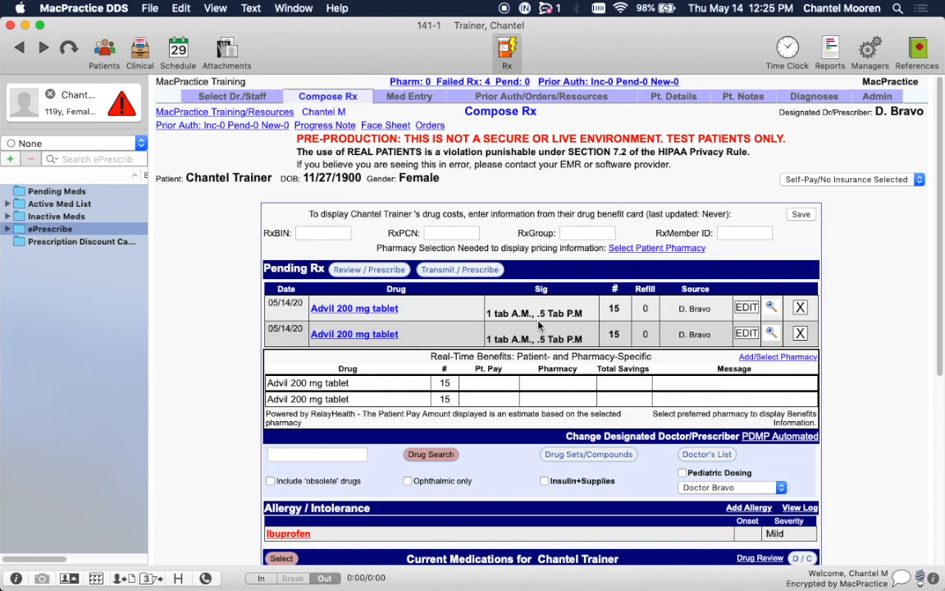
Add the saved Advil 200 mg tablet entry from the doctor's favorites list to the pending prescriptions and dismiss the drug review.
{"action": "left_click", "coordinate": [721, 459]}
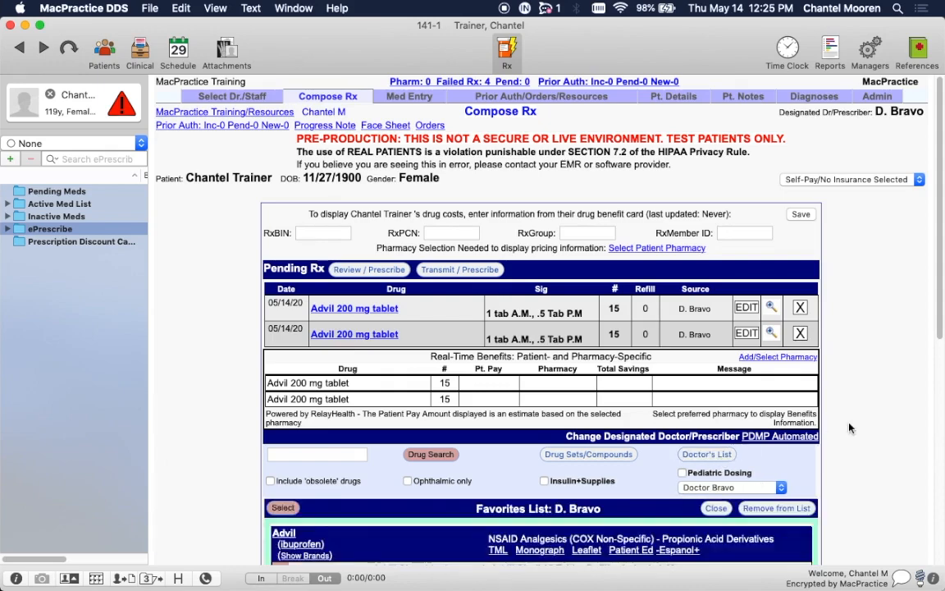
{"action": "scroll", "coordinate": [850, 422], "scroll_direction": "down", "scroll_amount": 5}
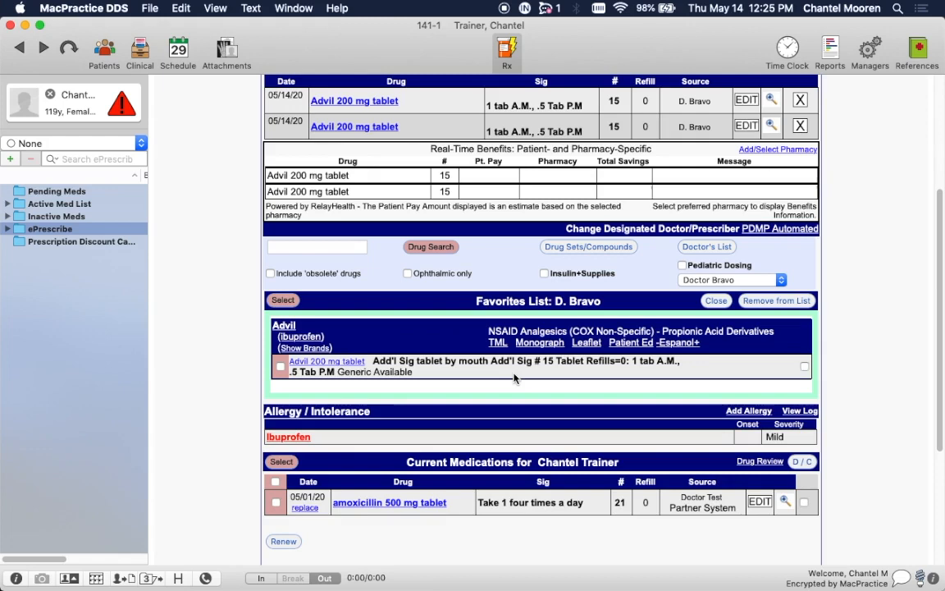
{"action": "left_click", "coordinate": [280, 366]}
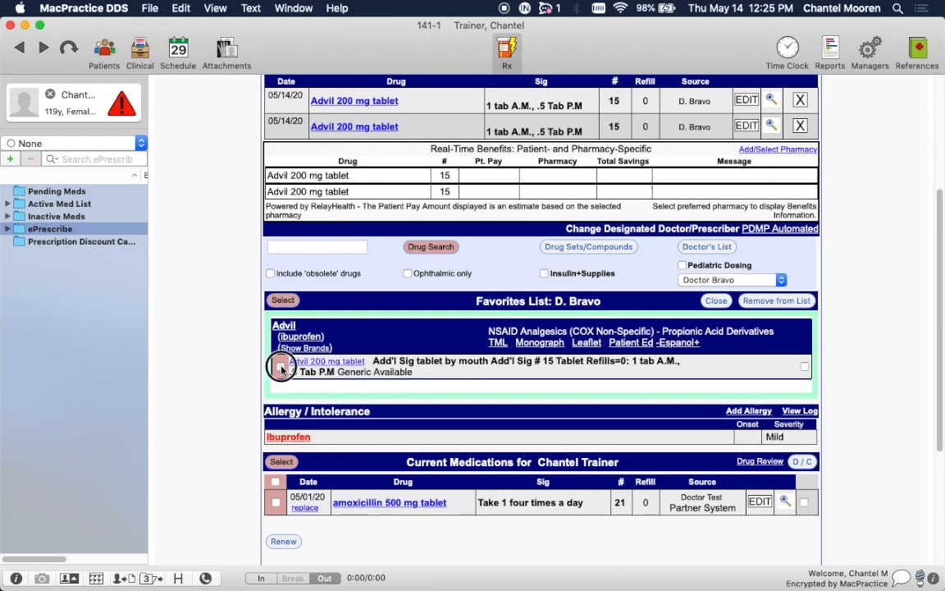
{"action": "left_click", "coordinate": [283, 301]}
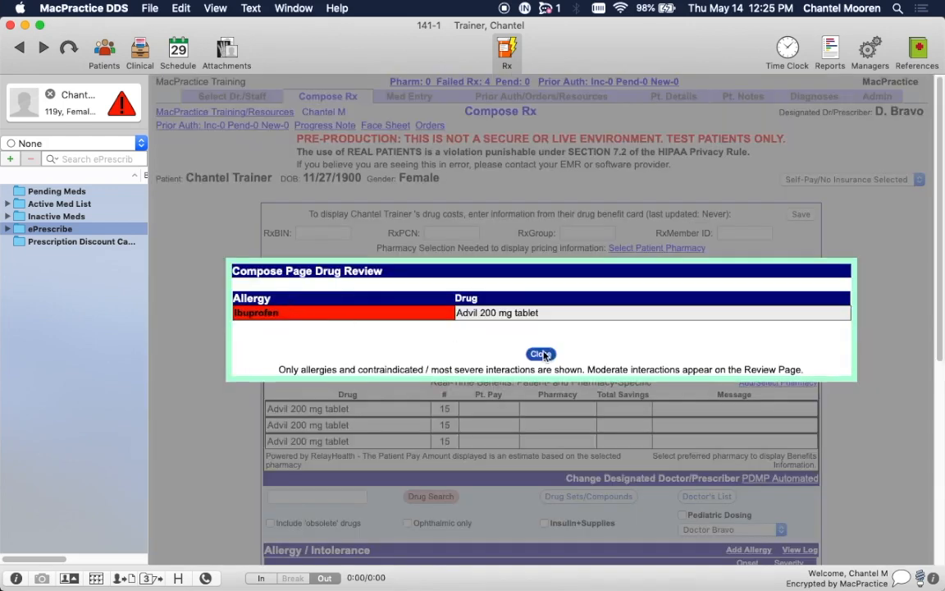
{"action": "left_click", "coordinate": [538, 352]}
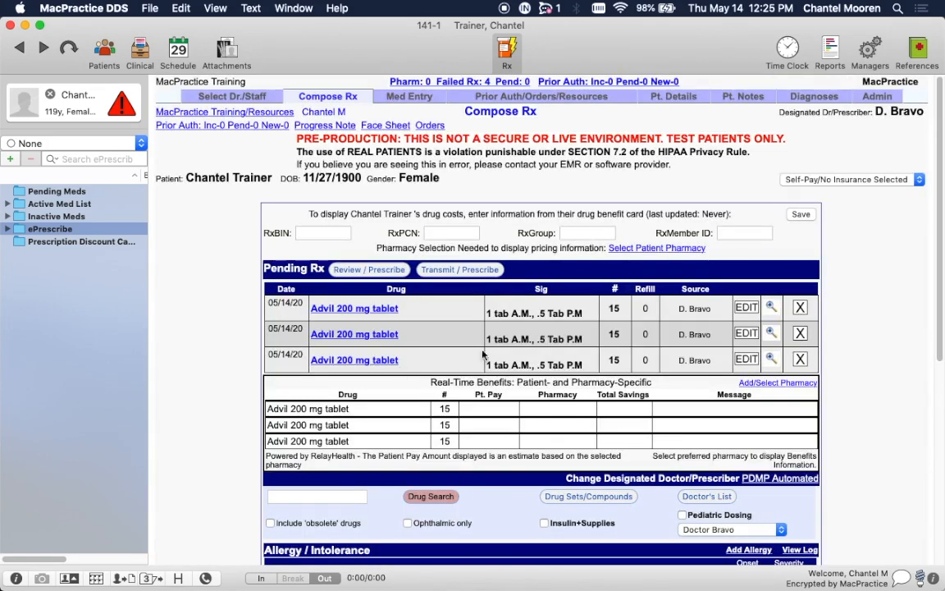
Reopen the doctor's favorites list, remove the saved Advil 200 mg tablet entry from it, and close the list.
{"action": "scroll", "coordinate": [425, 309], "scroll_direction": "down", "scroll_amount": 5}
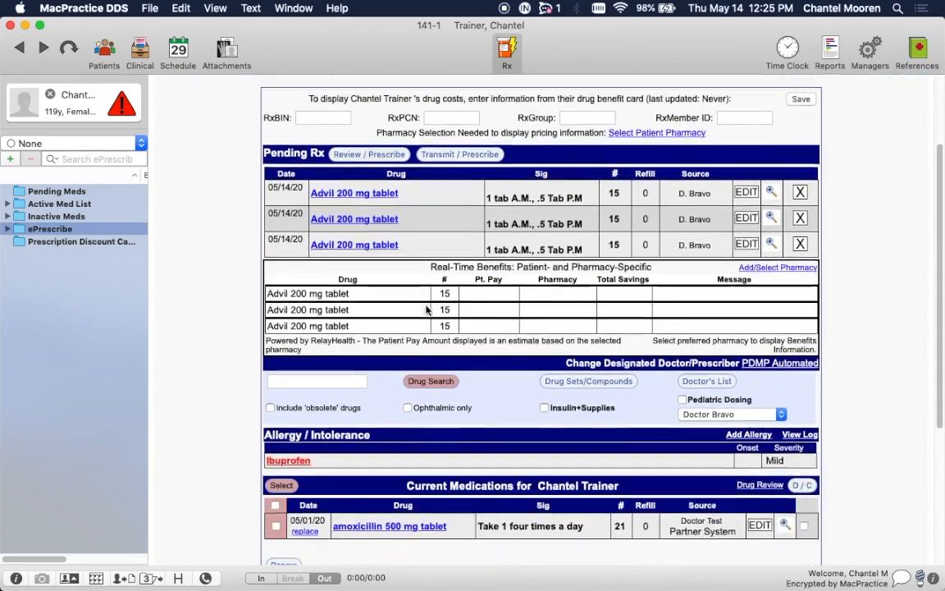
{"action": "left_click", "coordinate": [703, 210]}
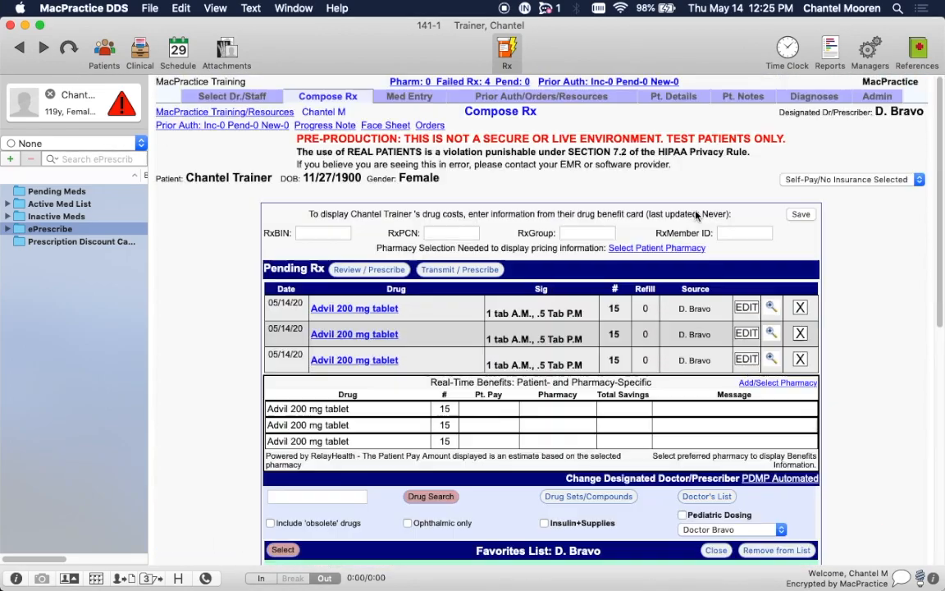
{"action": "scroll", "coordinate": [588, 419], "scroll_direction": "down", "scroll_amount": 5}
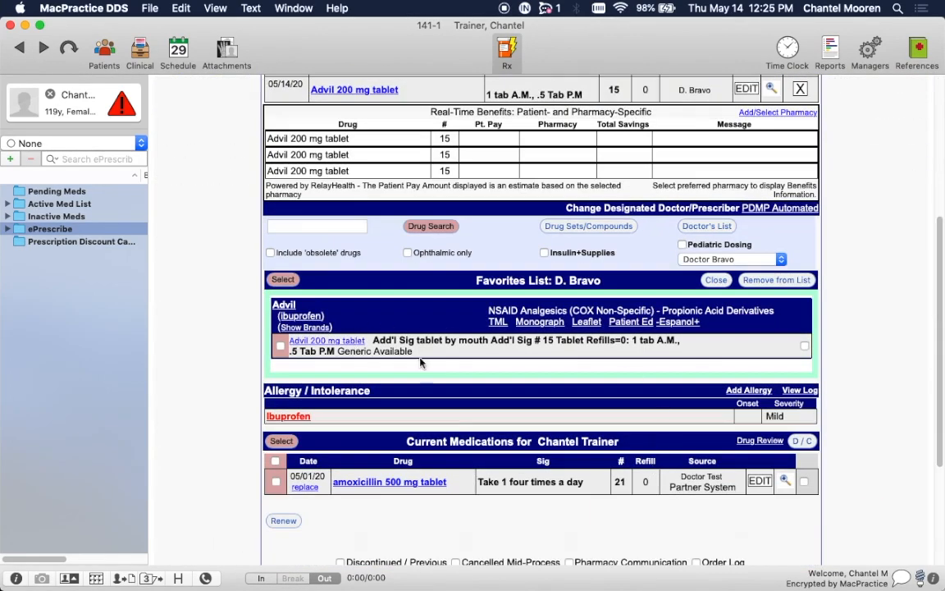
{"action": "left_click", "coordinate": [804, 346]}
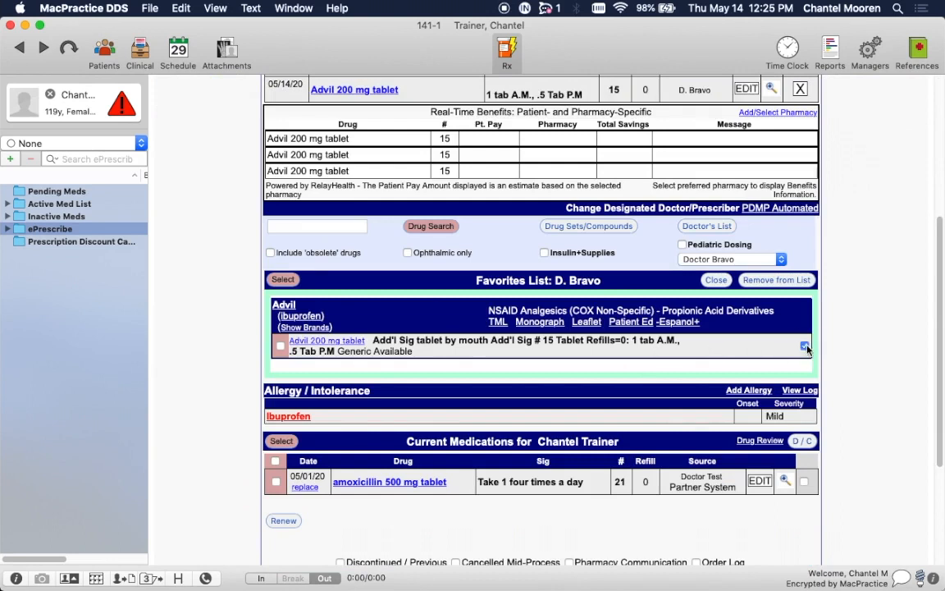
{"action": "left_click", "coordinate": [794, 280]}
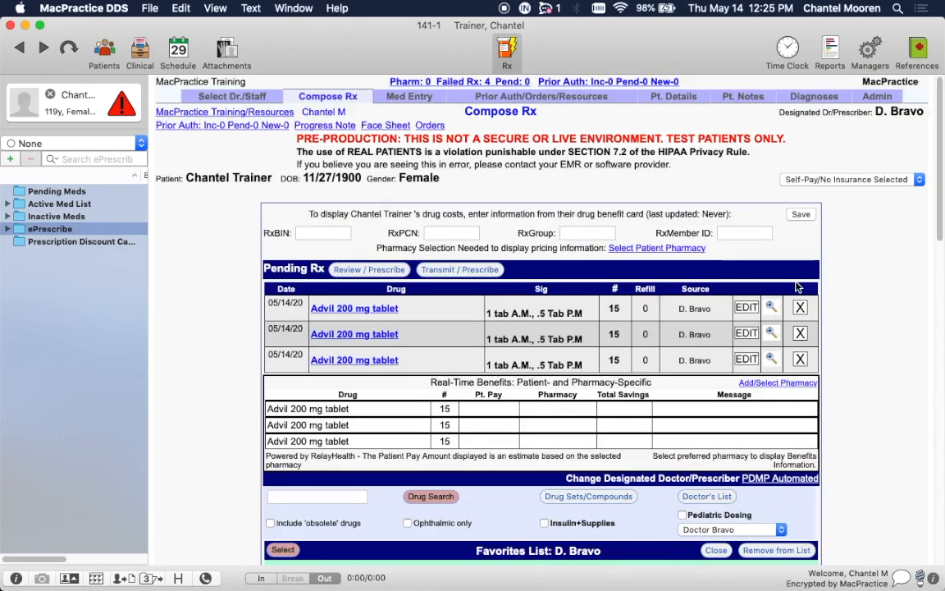
{"action": "scroll", "coordinate": [847, 300], "scroll_direction": "down", "scroll_amount": 3}
{"action": "scroll", "coordinate": [846, 299], "scroll_direction": "up", "scroll_amount": 2}
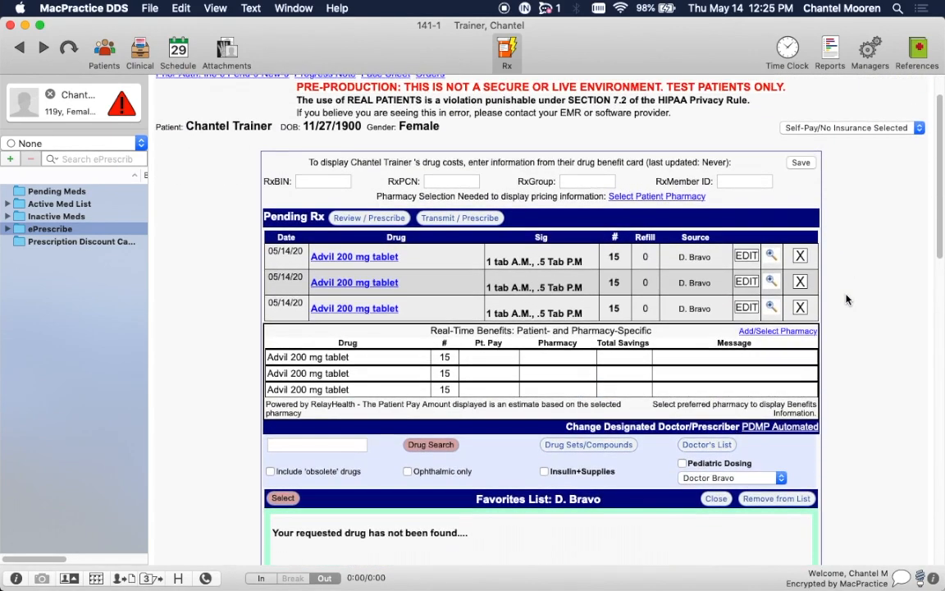
{"action": "scroll", "coordinate": [848, 300], "scroll_direction": "down", "scroll_amount": 1}
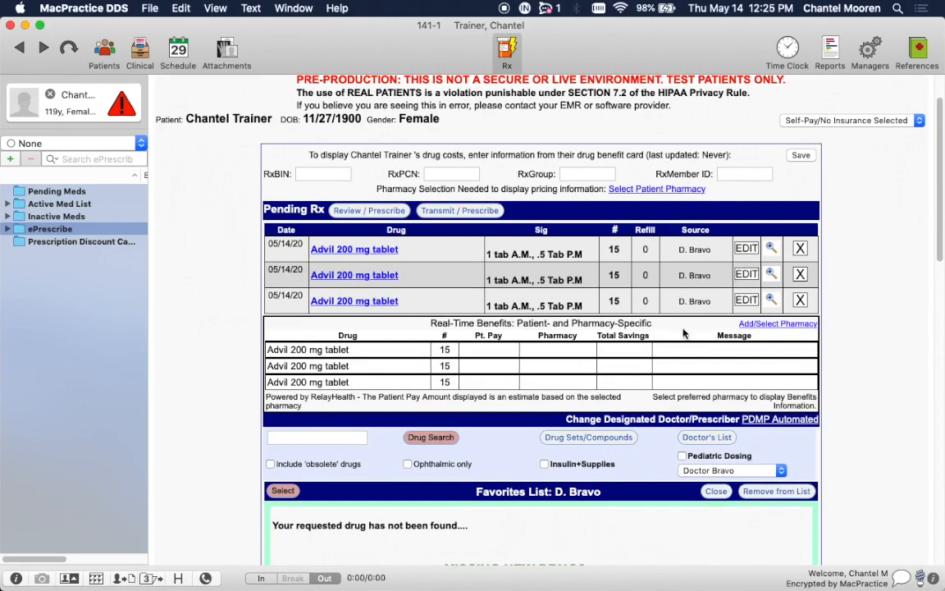
{"action": "left_click", "coordinate": [716, 491]}
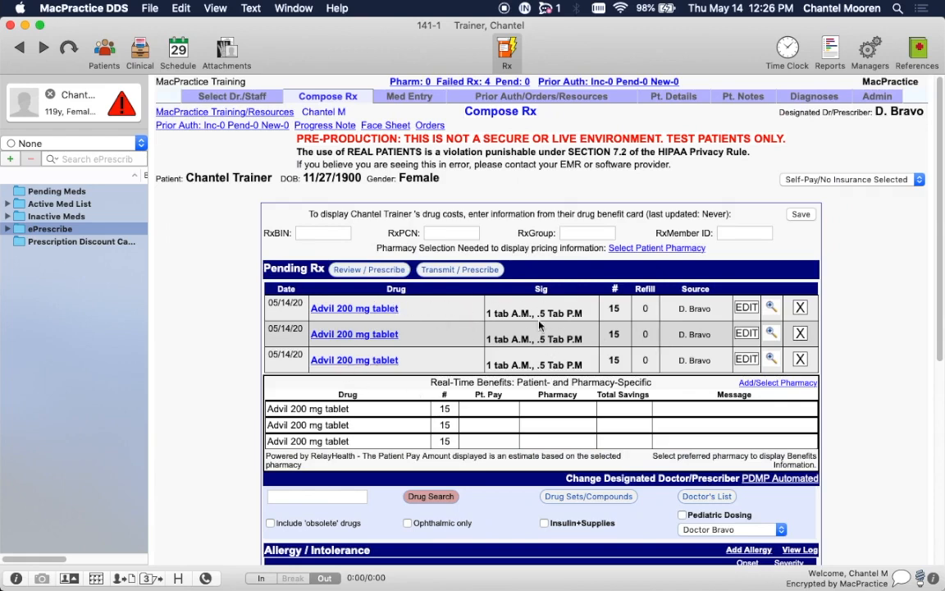
Edit the first pending Advil prescription to dispense 17 tablets with the additional sig "1 Tab A.M., .5 Tab P.M", and save it.
{"action": "left_click", "coordinate": [742, 308]}
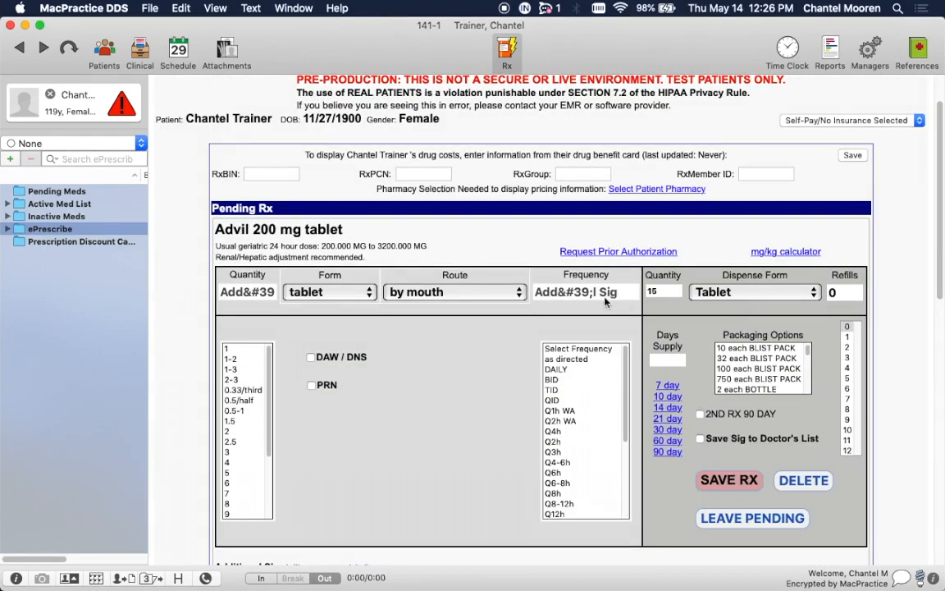
{"action": "left_click", "coordinate": [657, 291]}
{"action": "scroll", "coordinate": [430, 393], "scroll_direction": "down", "scroll_amount": 3}
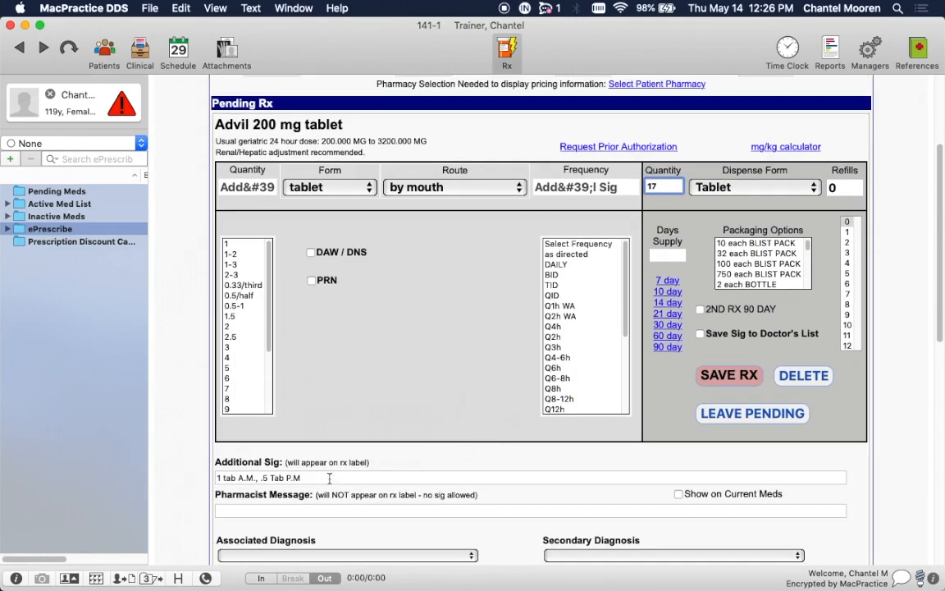
{"action": "left_click", "coordinate": [226, 478]}
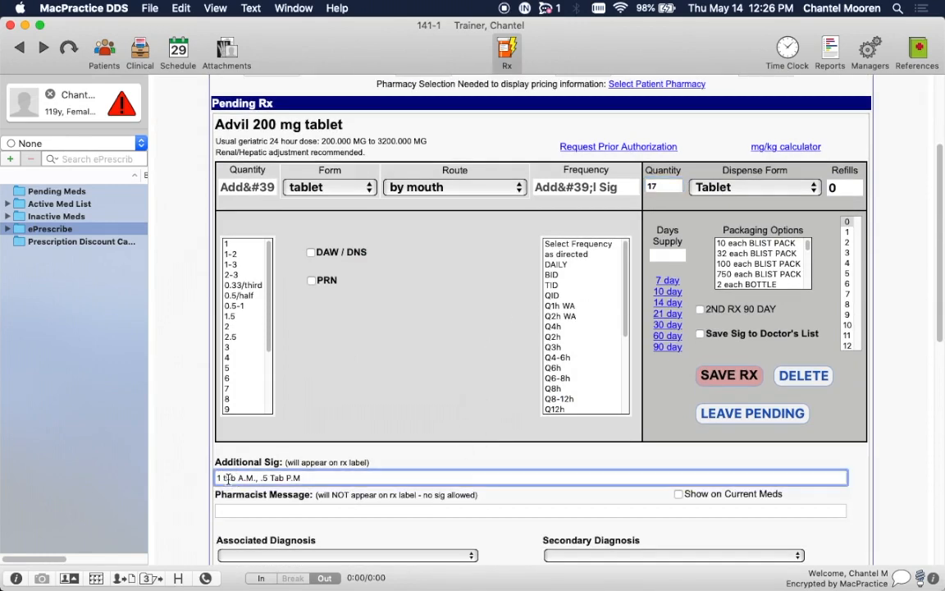
{"action": "left_click", "coordinate": [710, 376]}
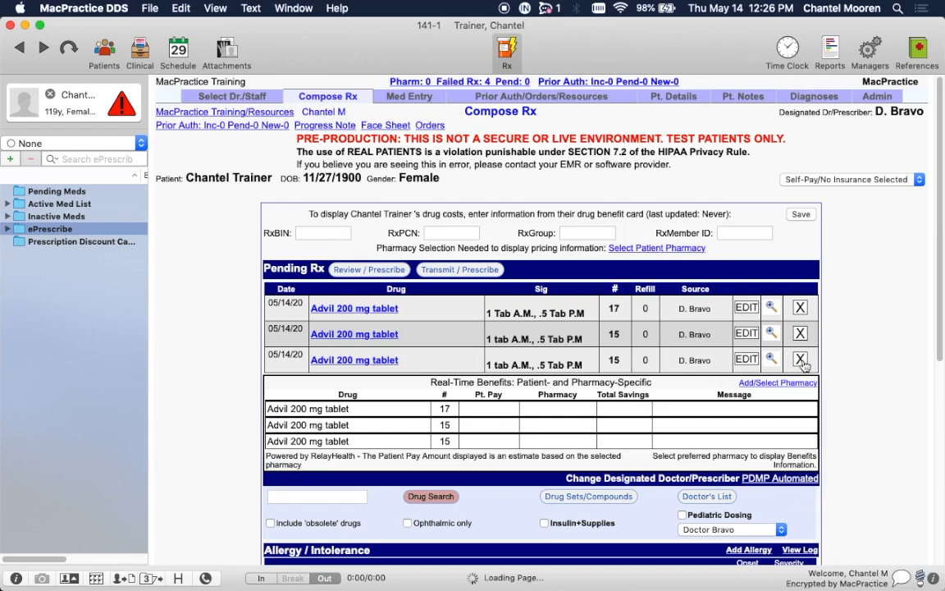
Delete the third pending Advil prescription and take the remaining two through drug review to the transmit page.
{"action": "left_click", "coordinate": [801, 361]}
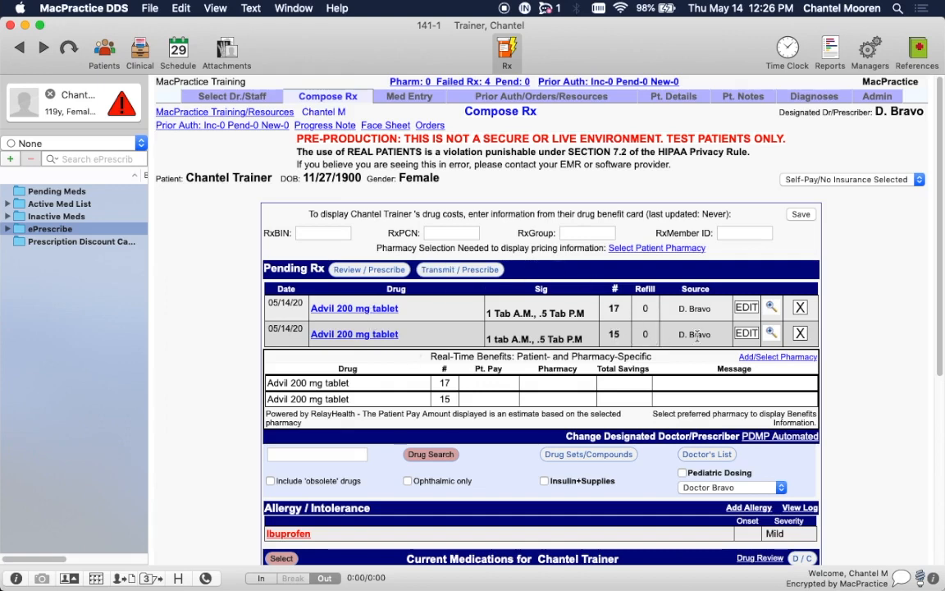
{"action": "left_click", "coordinate": [368, 270]}
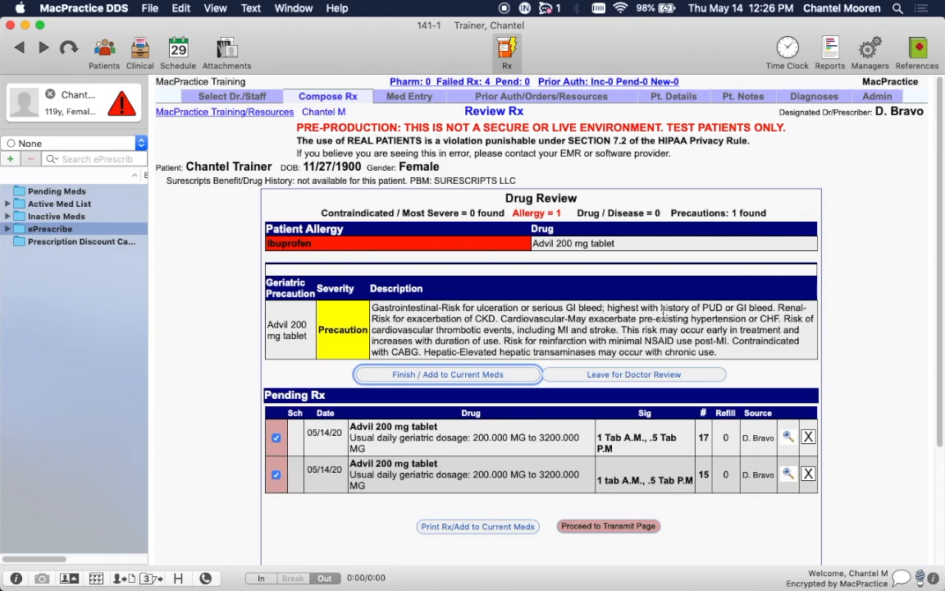
{"action": "scroll", "coordinate": [663, 315], "scroll_direction": "down", "scroll_amount": 5}
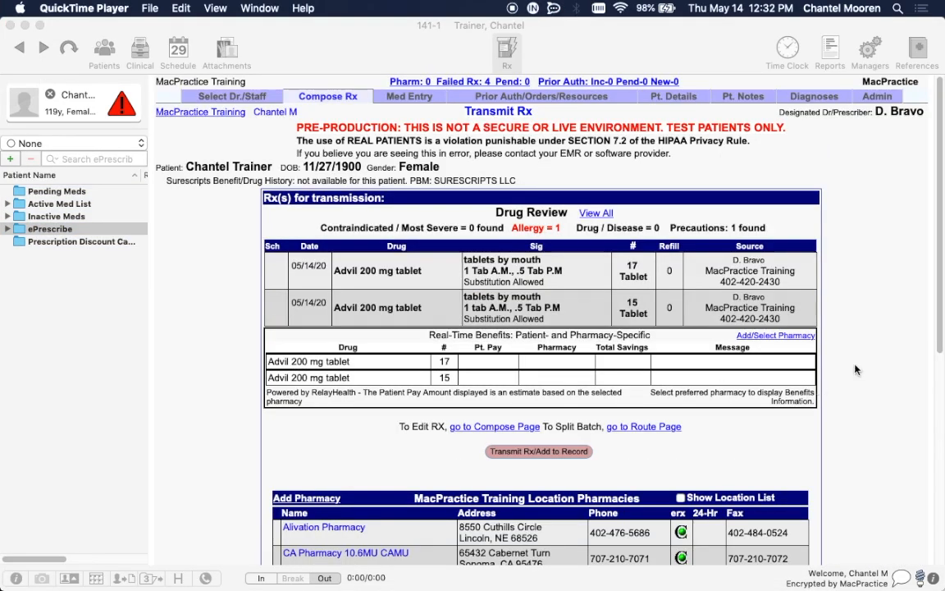
Choose the Test pharmacy in Indianapolis from the location pharmacies as the transmission destination.
{"action": "scroll", "coordinate": [304, 205], "scroll_direction": "down", "scroll_amount": 1}
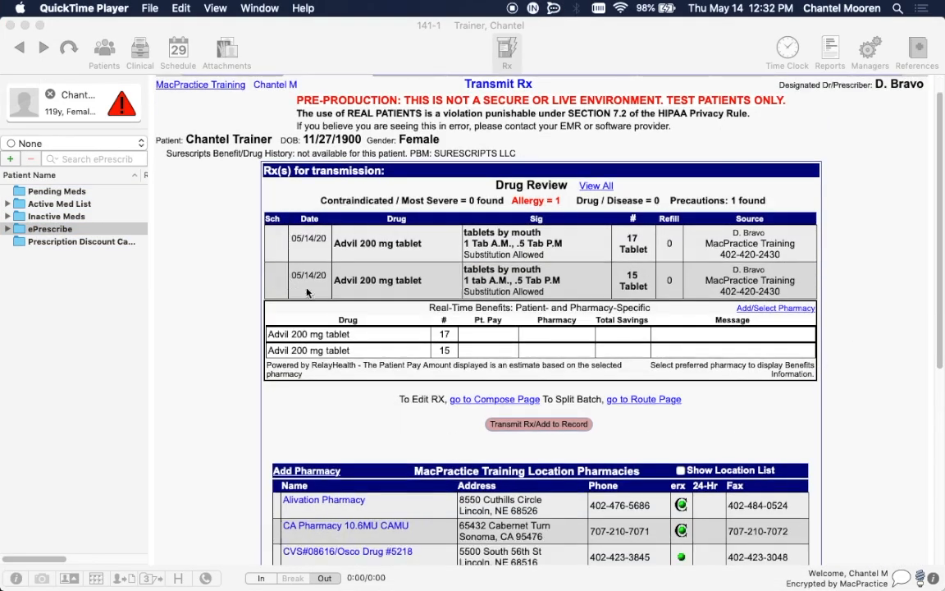
{"action": "scroll", "coordinate": [689, 271], "scroll_direction": "down", "scroll_amount": 5}
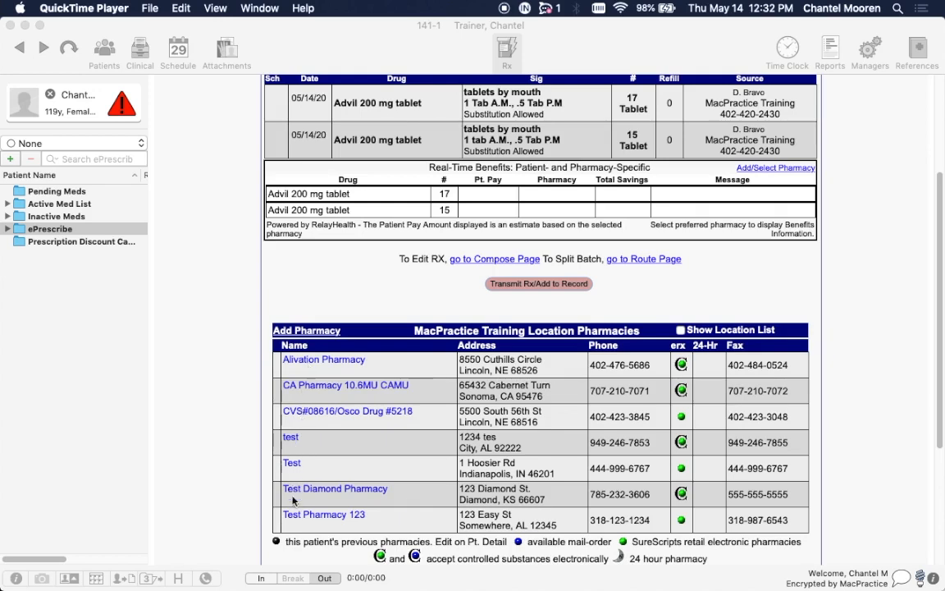
{"action": "left_click", "coordinate": [295, 468]}
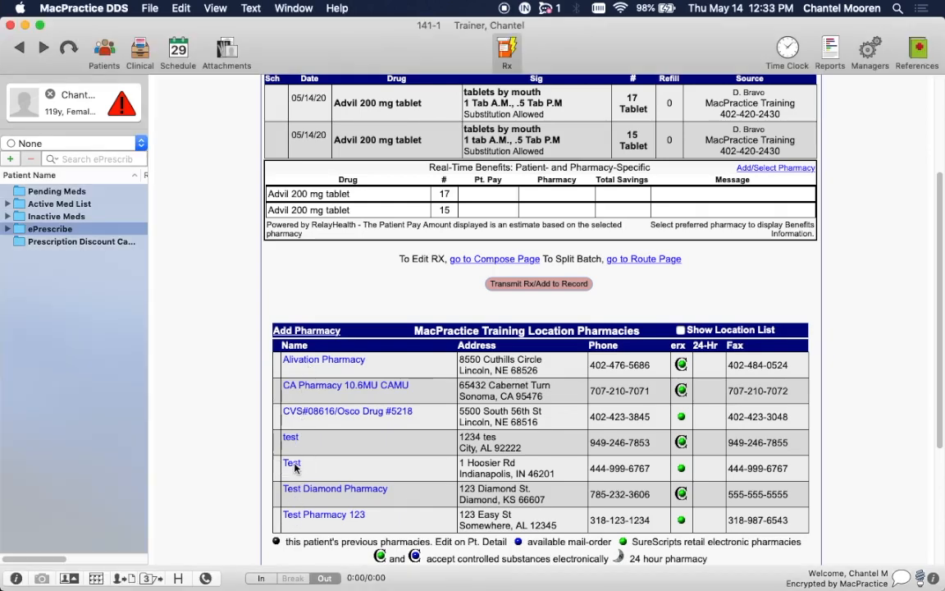
{"action": "left_click", "coordinate": [294, 465]}
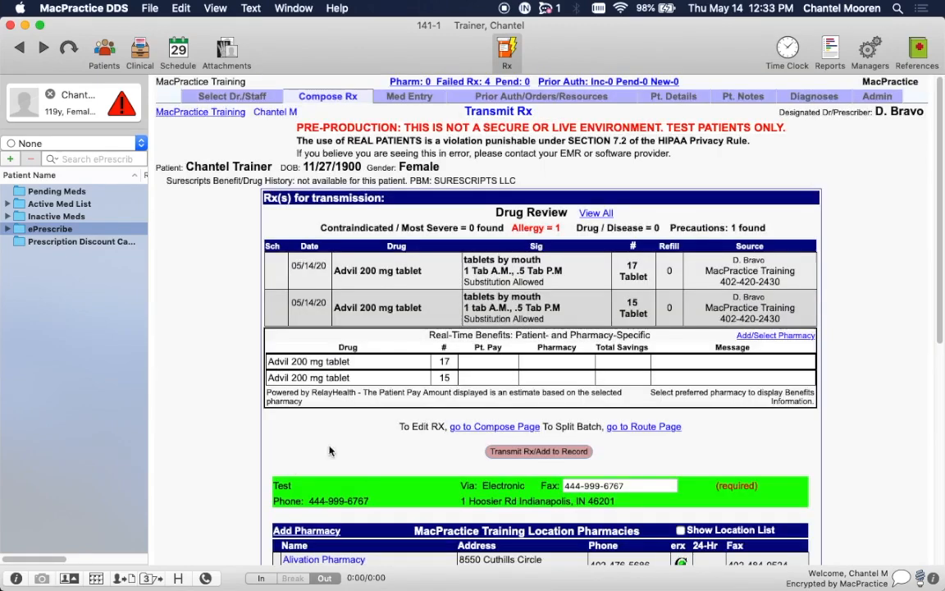
Enable Show Location List for the location pharmacies and look through the listed entries.
{"action": "scroll", "coordinate": [410, 445], "scroll_direction": "down", "scroll_amount": 5}
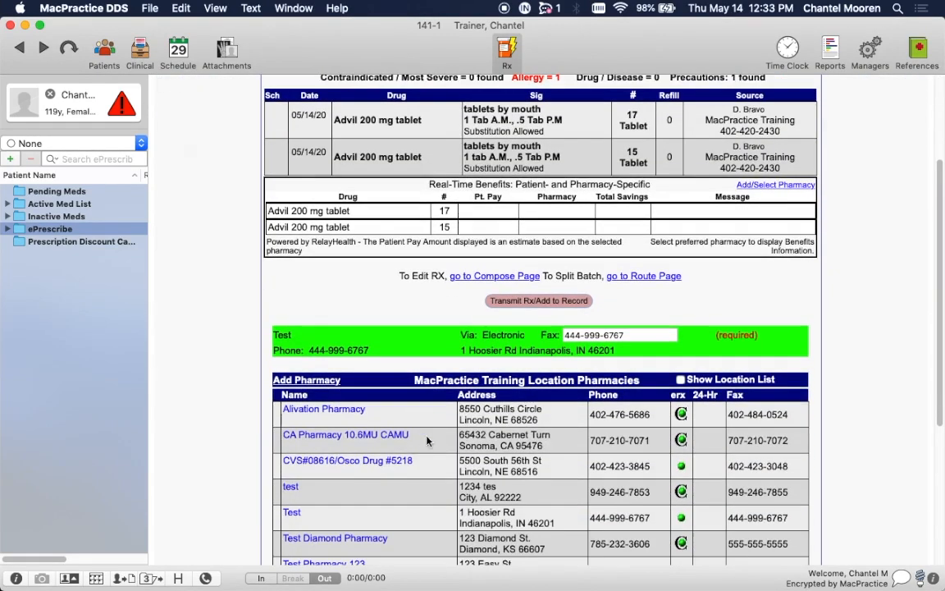
{"action": "left_click", "coordinate": [680, 379]}
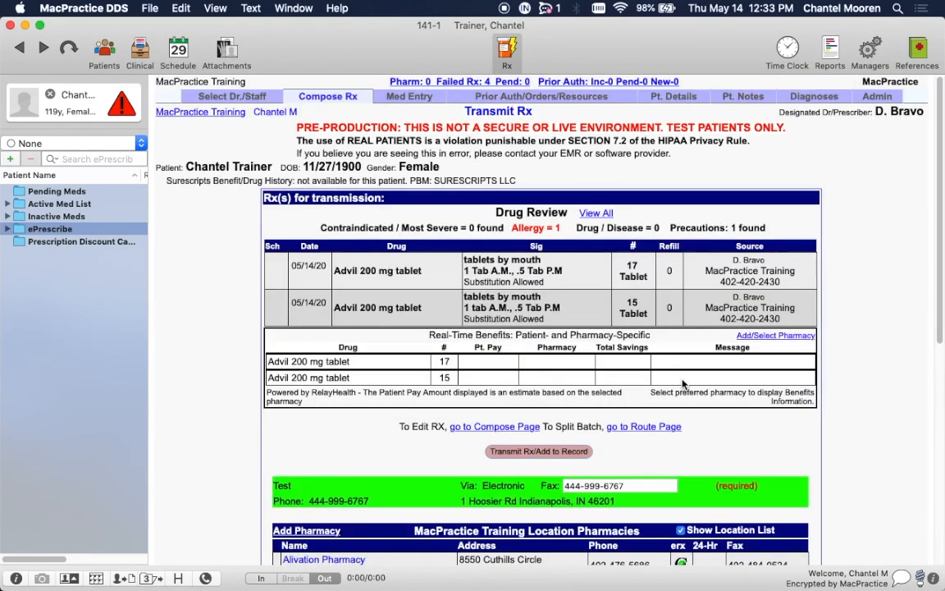
{"action": "scroll", "coordinate": [682, 383], "scroll_direction": "down", "scroll_amount": 9}
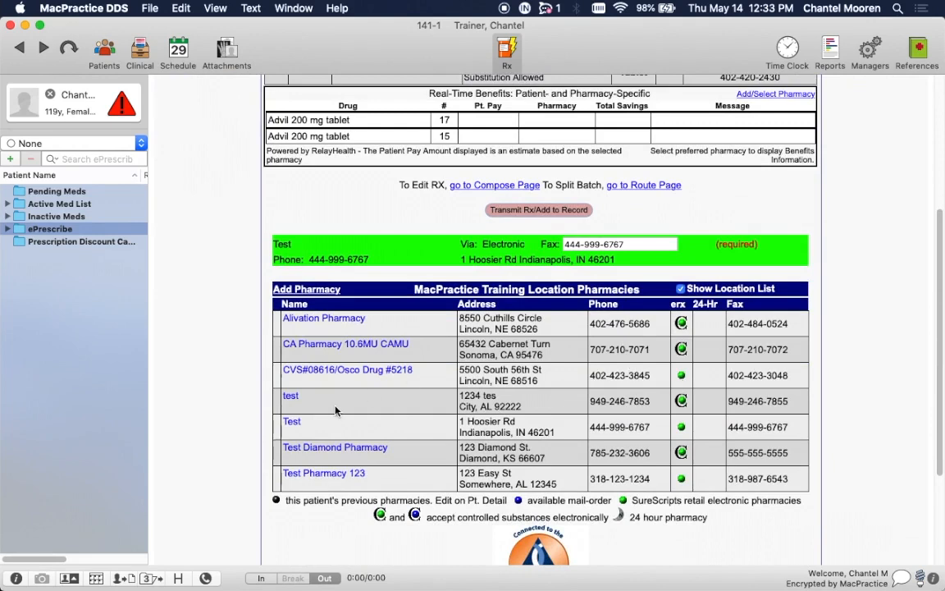
Start adding a pharmacy and search all pharmacies by the name Test.
{"action": "left_click", "coordinate": [303, 291]}
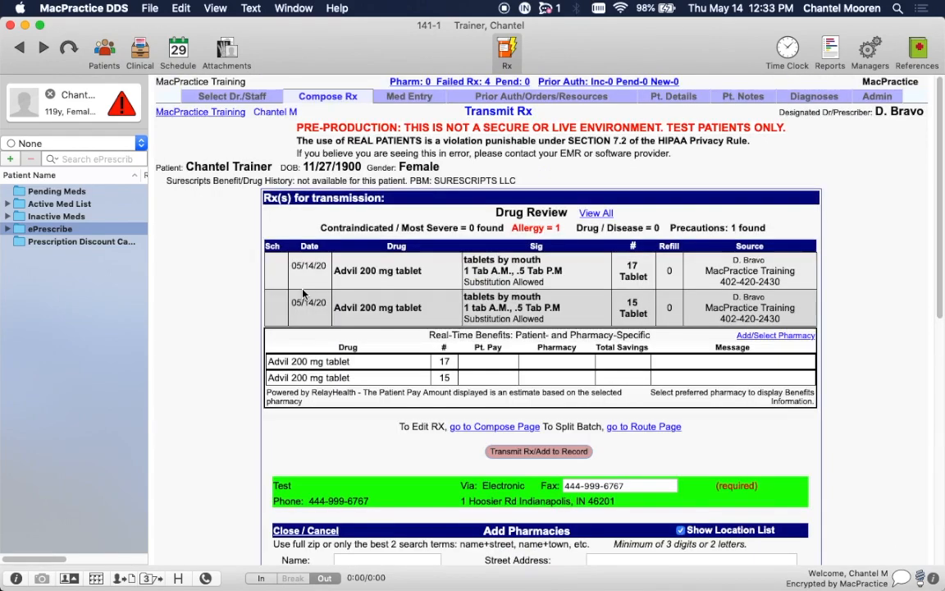
{"action": "scroll", "coordinate": [376, 459], "scroll_direction": "down", "scroll_amount": 5}
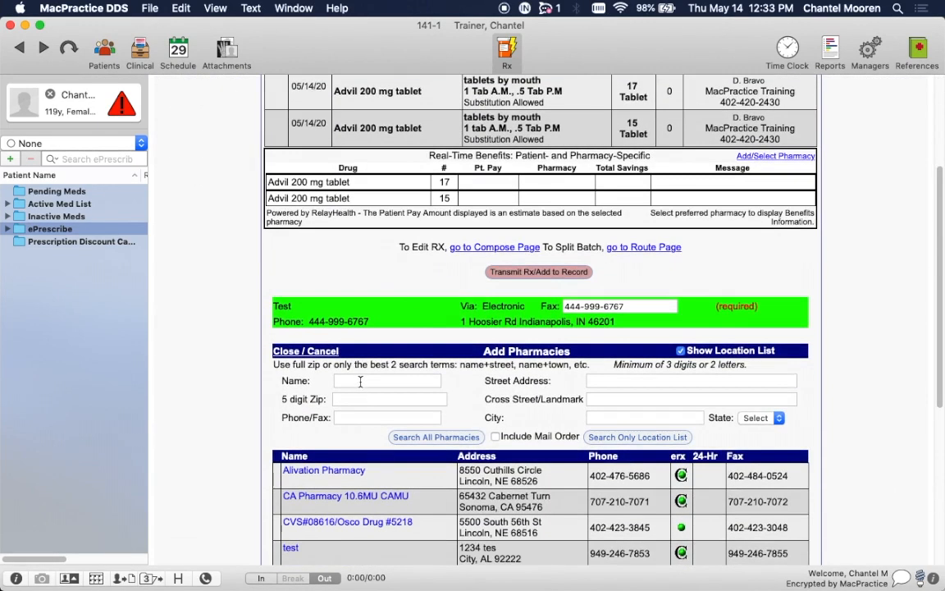
{"action": "left_click", "coordinate": [361, 382]}
{"action": "type", "text": "test"}
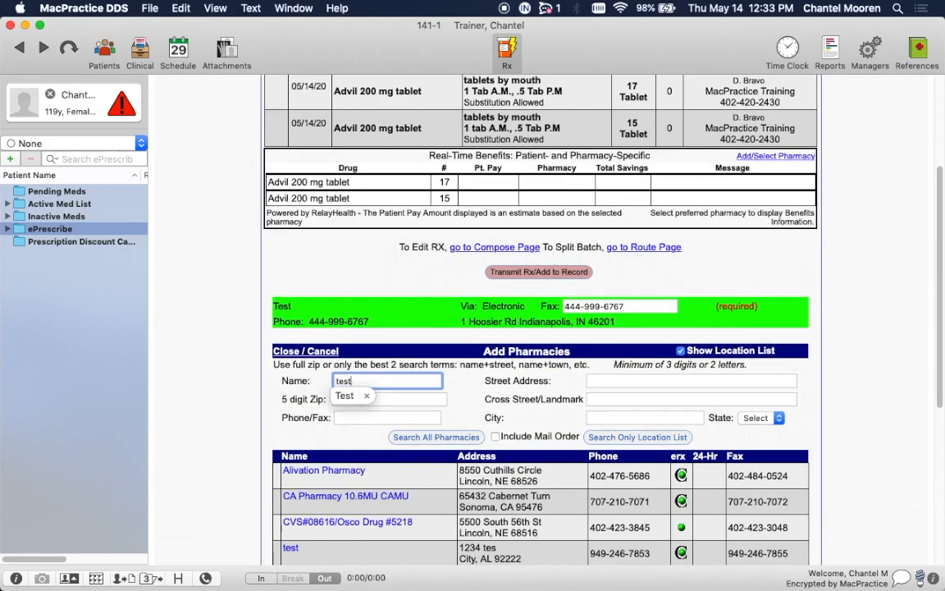
{"action": "key", "text": "Down"}
{"action": "key", "text": "Return"}
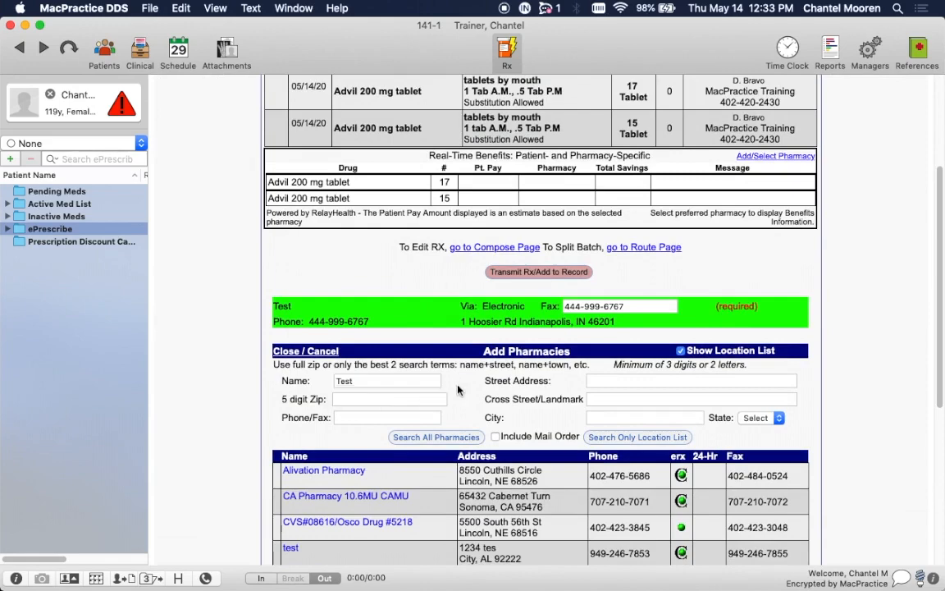
{"action": "left_click", "coordinate": [437, 439]}
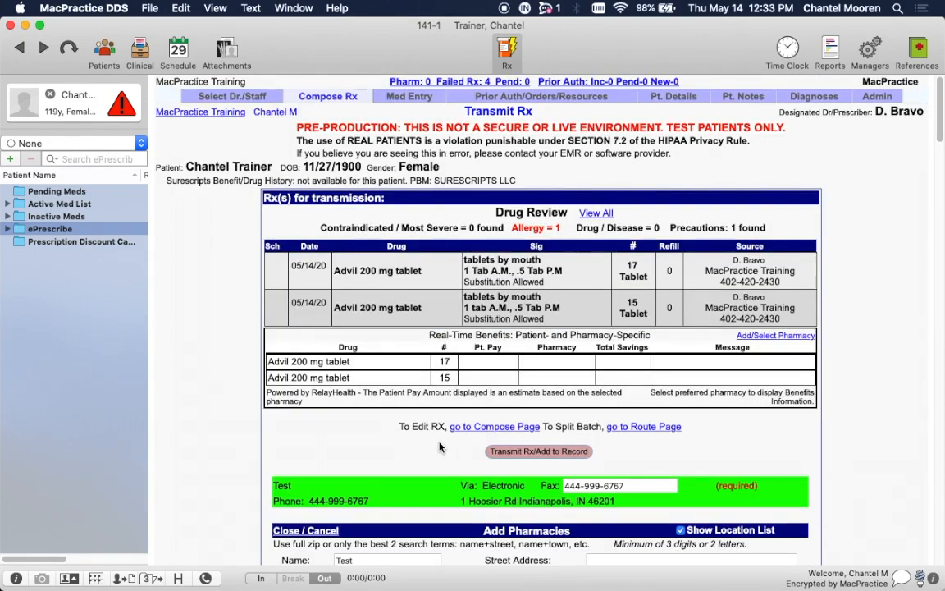
Choose the lowercase "test" pharmacy in City, AL from the search results as the transmission destination.
{"action": "scroll", "coordinate": [439, 447], "scroll_direction": "down", "scroll_amount": 10}
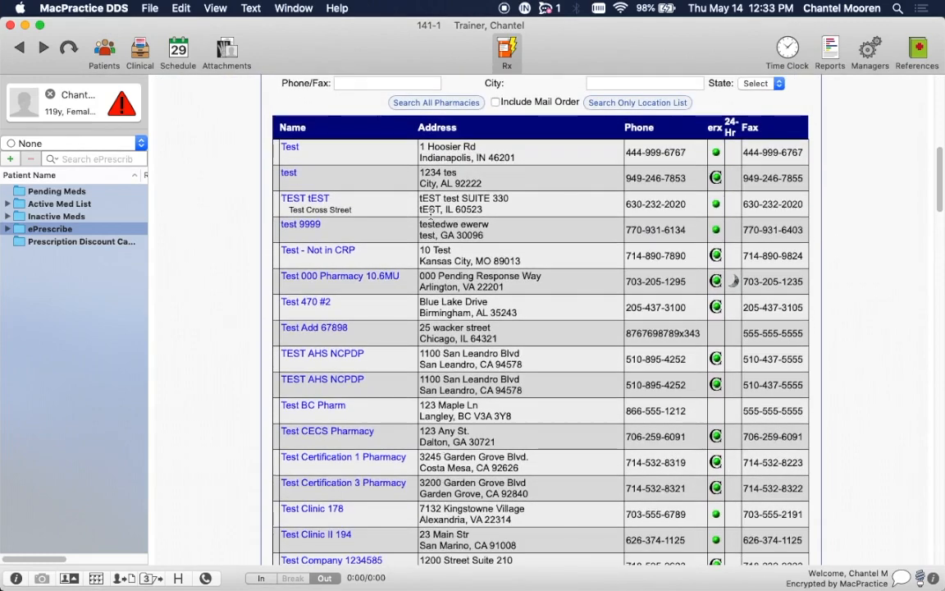
{"action": "left_click", "coordinate": [289, 178]}
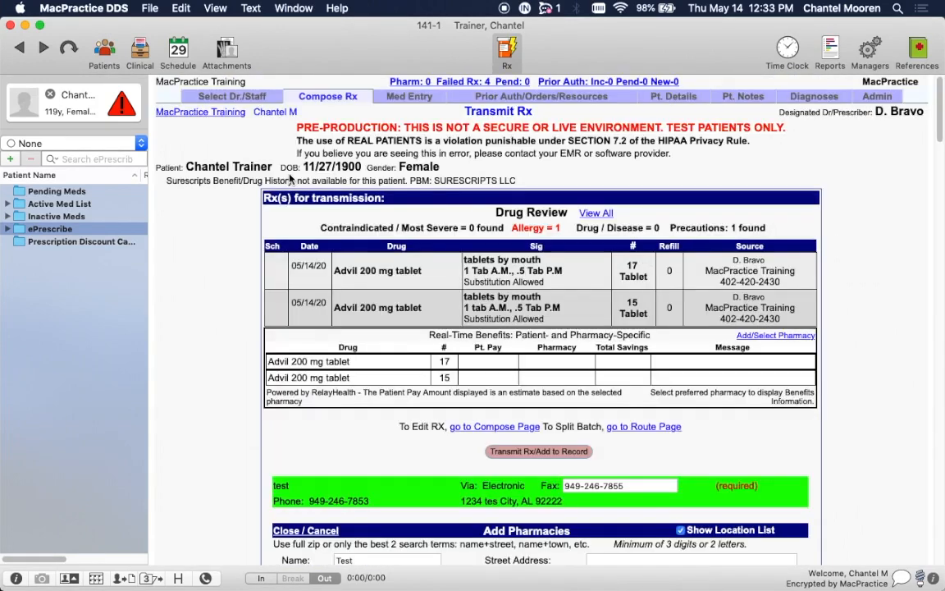
{"action": "scroll", "coordinate": [319, 402], "scroll_direction": "down", "scroll_amount": 3}
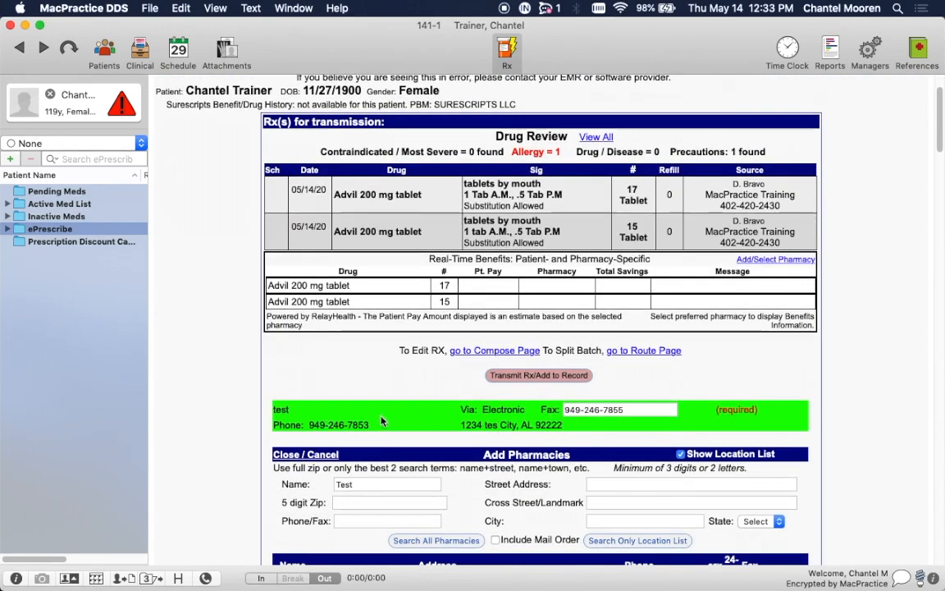
Transmit the two Advil 200 mg tablet prescriptions electronically to the selected "test" pharmacy and add them to the record.
{"action": "scroll", "coordinate": [379, 420], "scroll_direction": "down", "scroll_amount": 4}
{"action": "scroll", "coordinate": [380, 422], "scroll_direction": "down", "scroll_amount": 1}
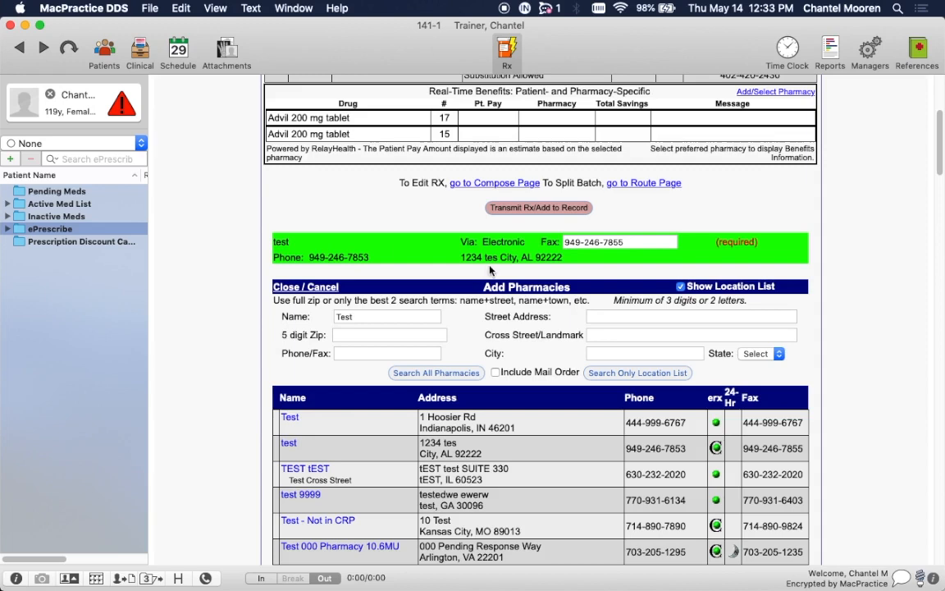
{"action": "scroll", "coordinate": [490, 269], "scroll_direction": "up", "scroll_amount": 5}
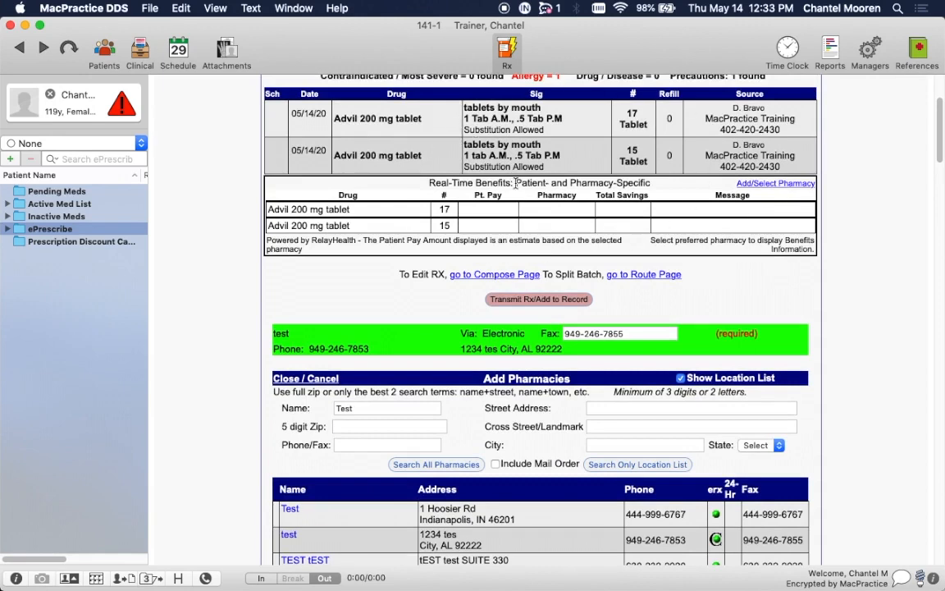
{"action": "left_click", "coordinate": [551, 300]}
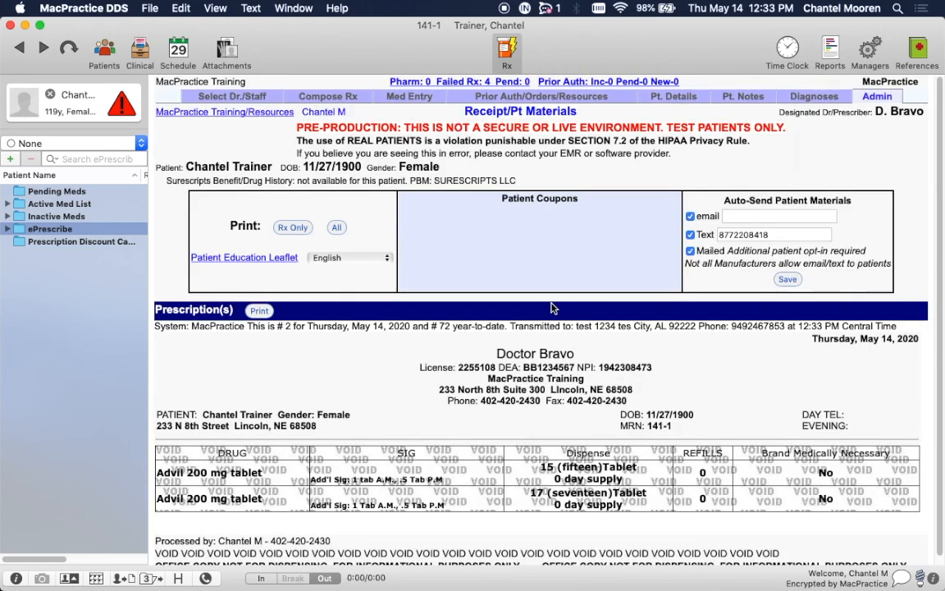
Open the patient education leaflets in English from the receipt, print all leaflets, and close the leaflet window.
{"action": "scroll", "coordinate": [551, 308], "scroll_direction": "down", "scroll_amount": 1}
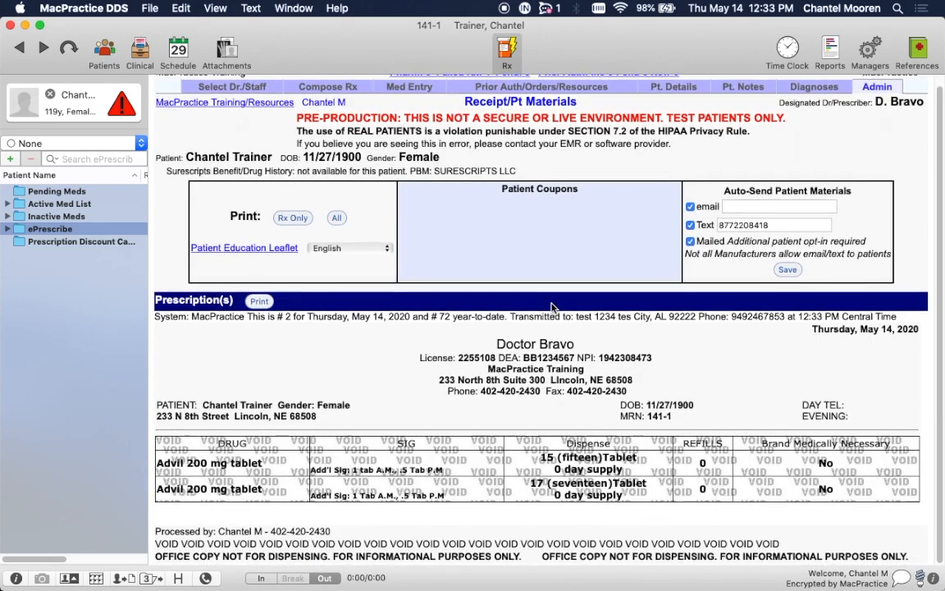
{"action": "scroll", "coordinate": [551, 308], "scroll_direction": "up", "scroll_amount": 1}
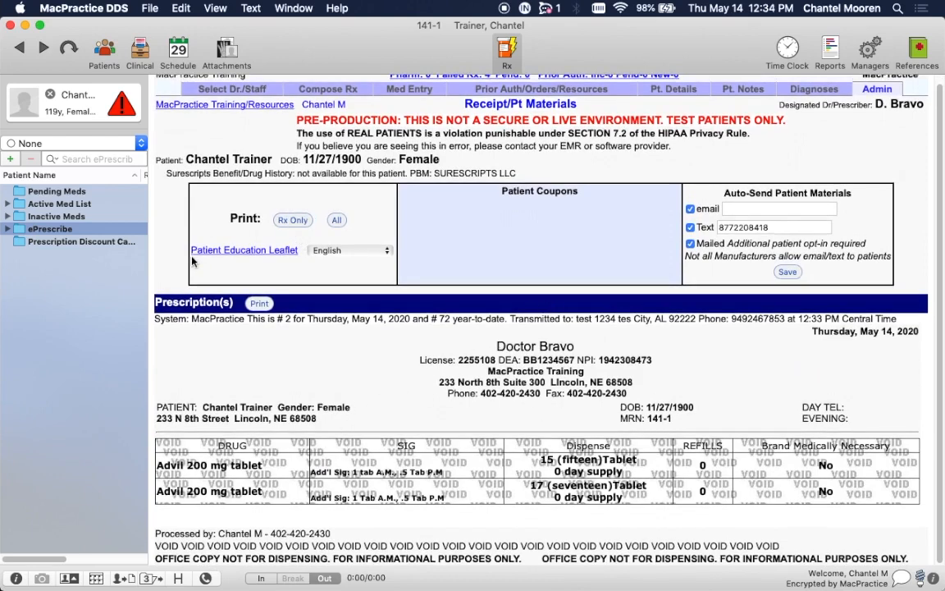
{"action": "left_click", "coordinate": [246, 251]}
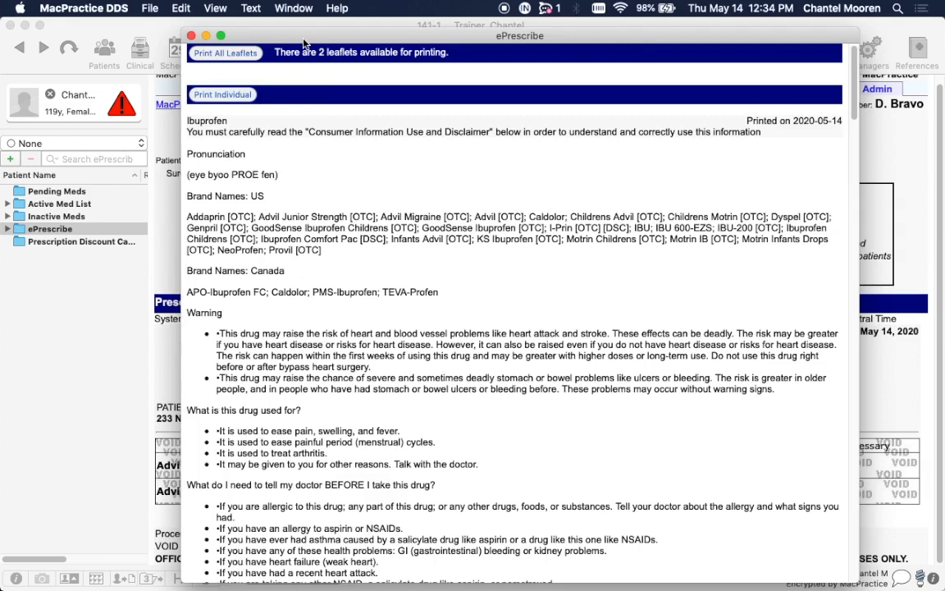
{"action": "left_click", "coordinate": [224, 54]}
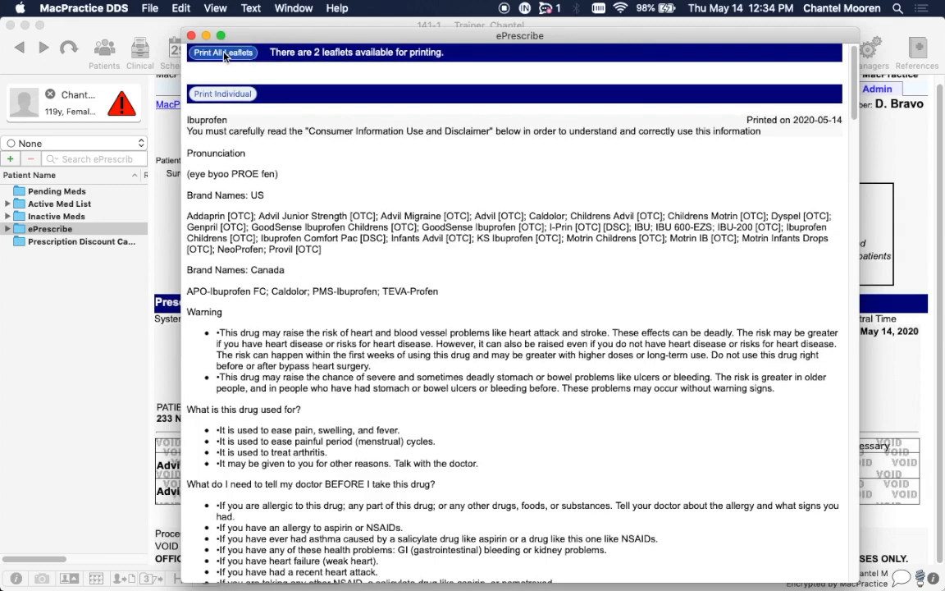
{"action": "left_click", "coordinate": [191, 36]}
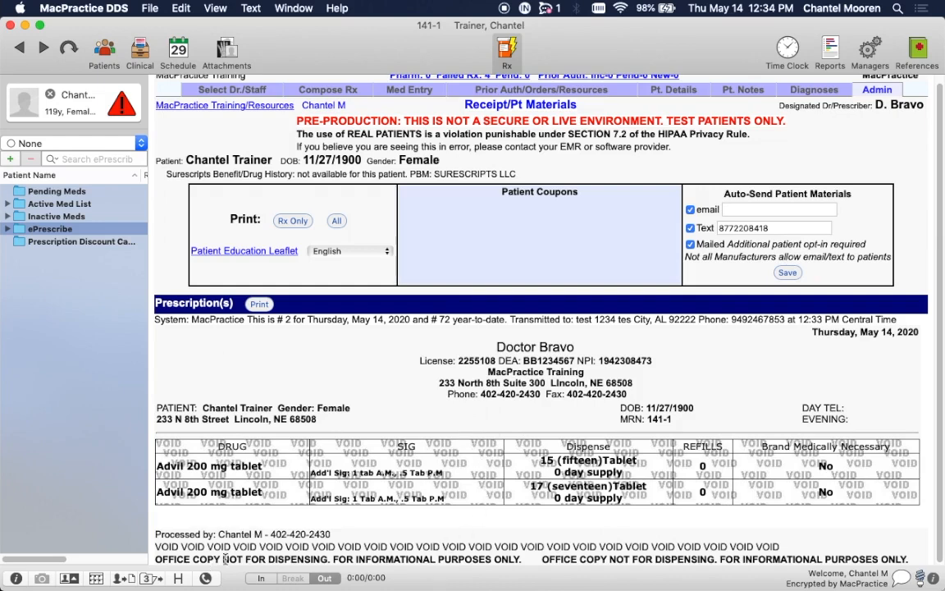
Highlight the "NOT FOR DISPENSING" wording in the receipt's office copy notice, clear the selection, and go back to composing prescriptions.
{"action": "left_click_drag", "start_coordinate": [222, 558], "coordinate": [331, 561]}
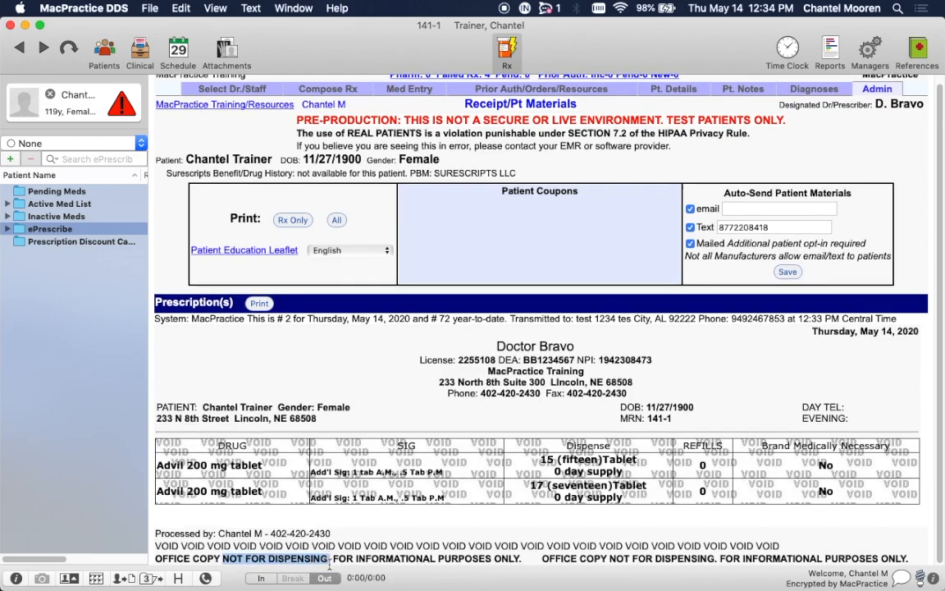
{"action": "left_click", "coordinate": [416, 523]}
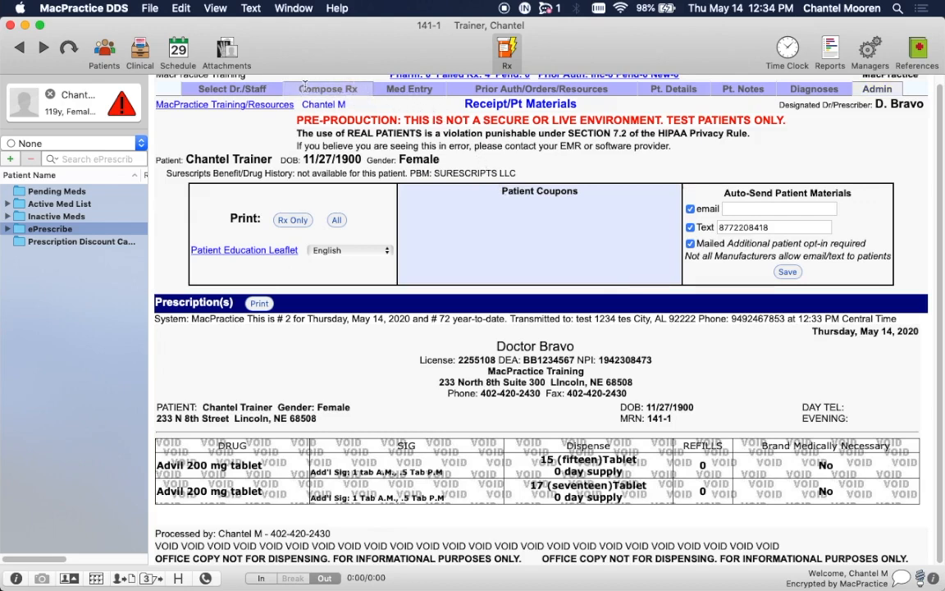
{"action": "left_click", "coordinate": [341, 91]}
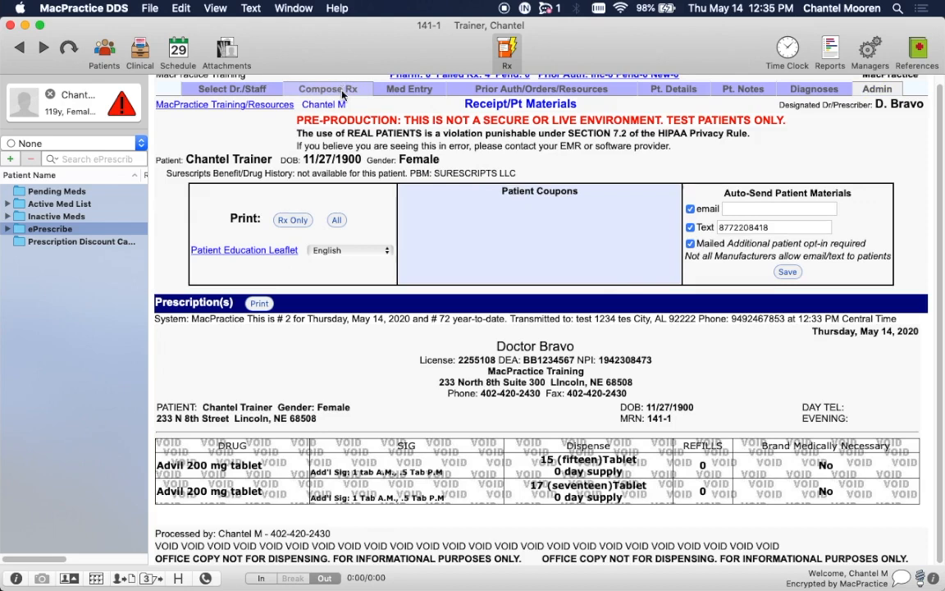